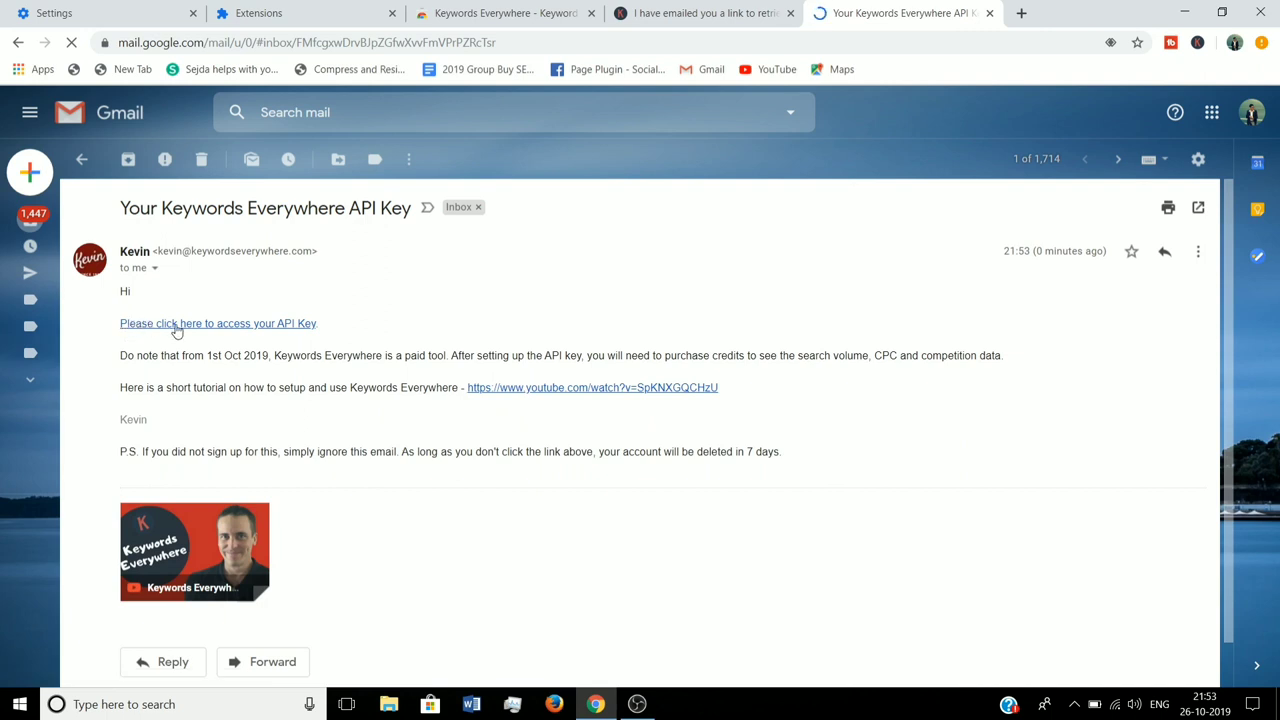
Copy the API key from the page linked in the Keywords Everywhere email, and close the key page and the email.
click(276, 325)
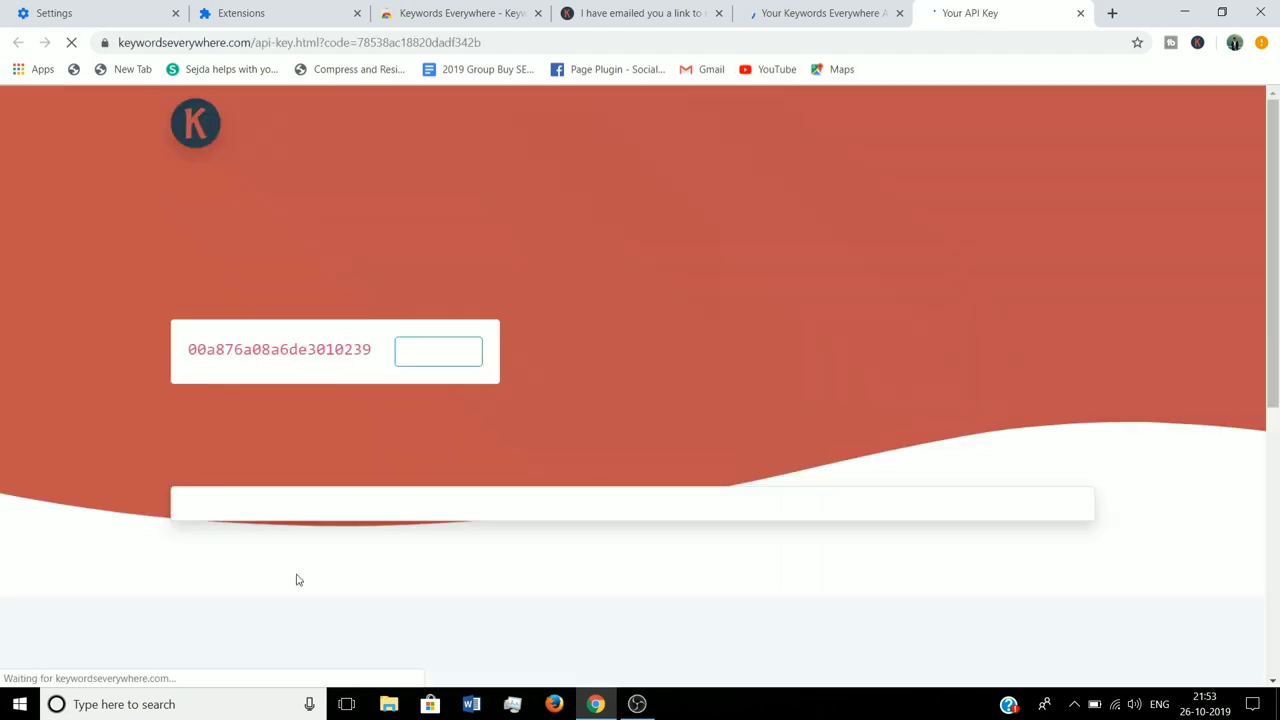
click(428, 355)
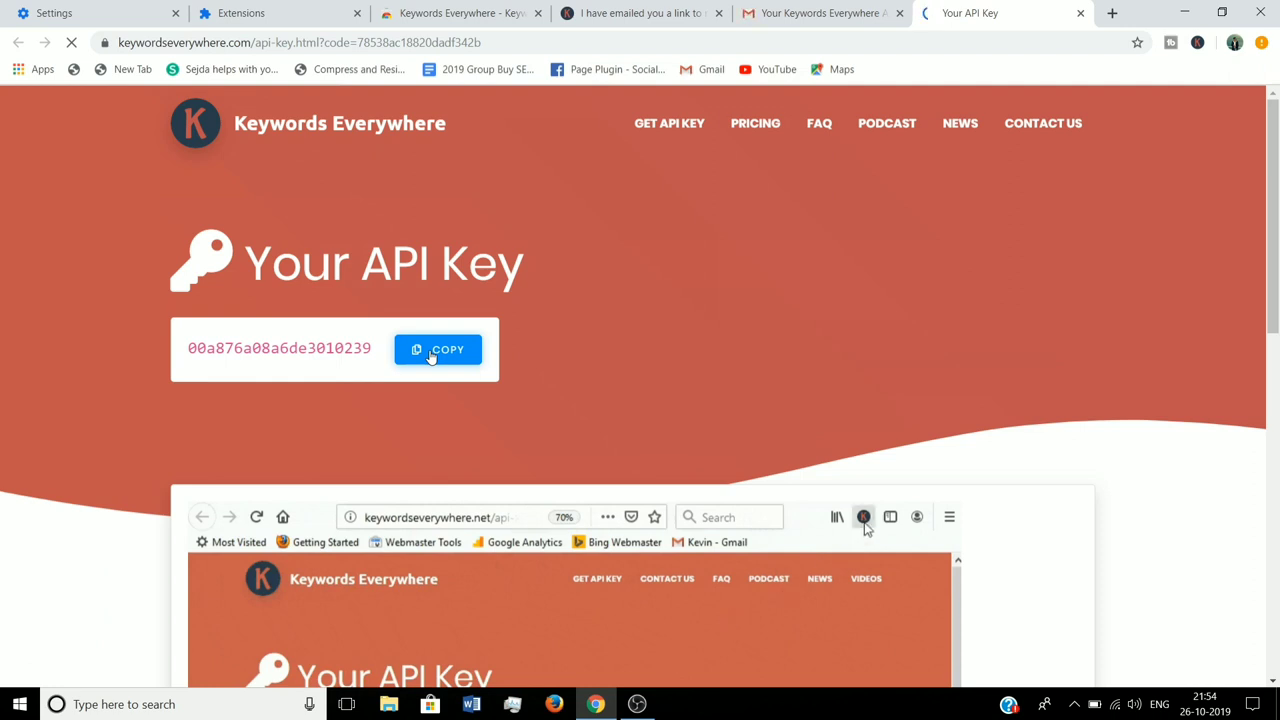
click(1080, 13)
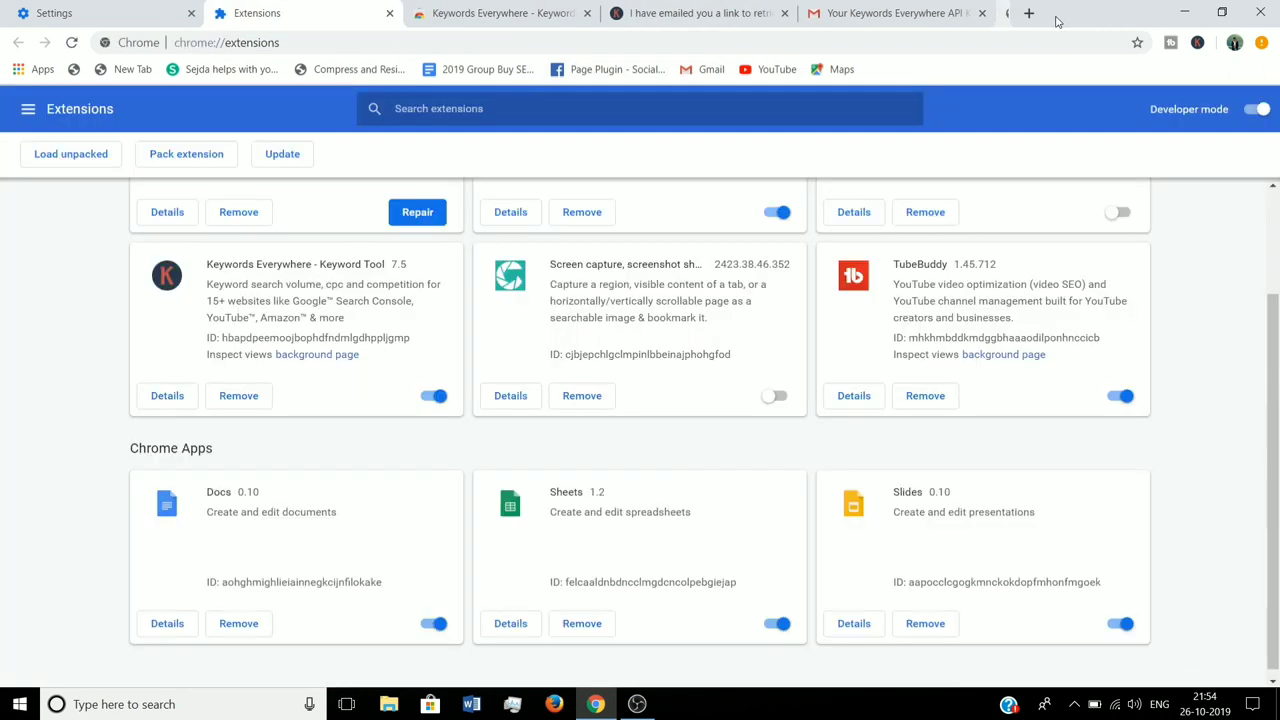
click(989, 13)
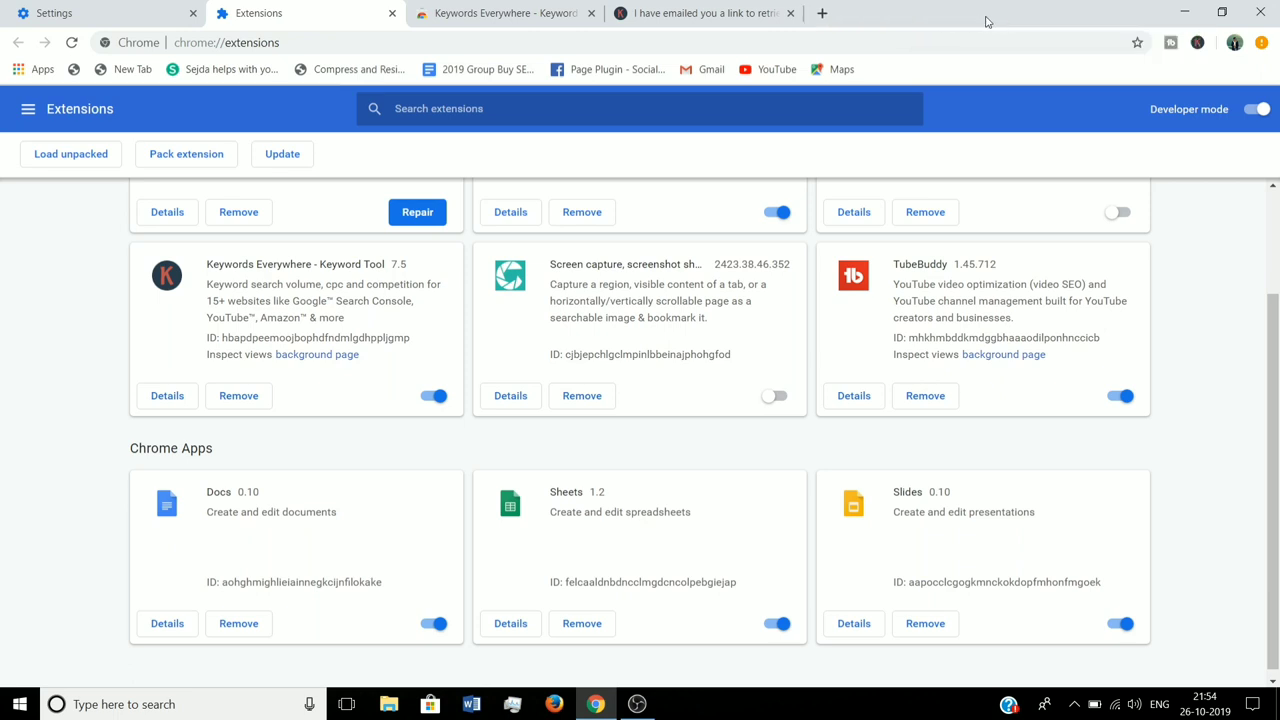
Paste the API key into the Keywords Everywhere extension settings and validate it.
click(822, 13)
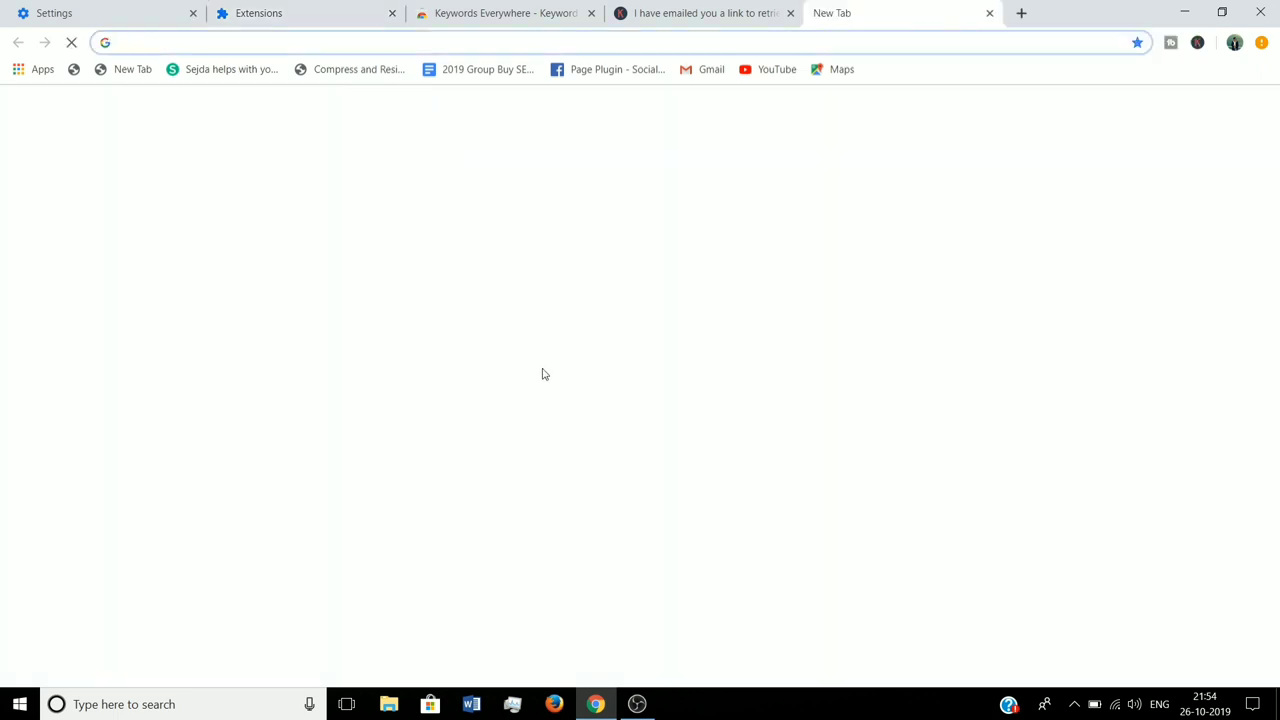
click(1197, 44)
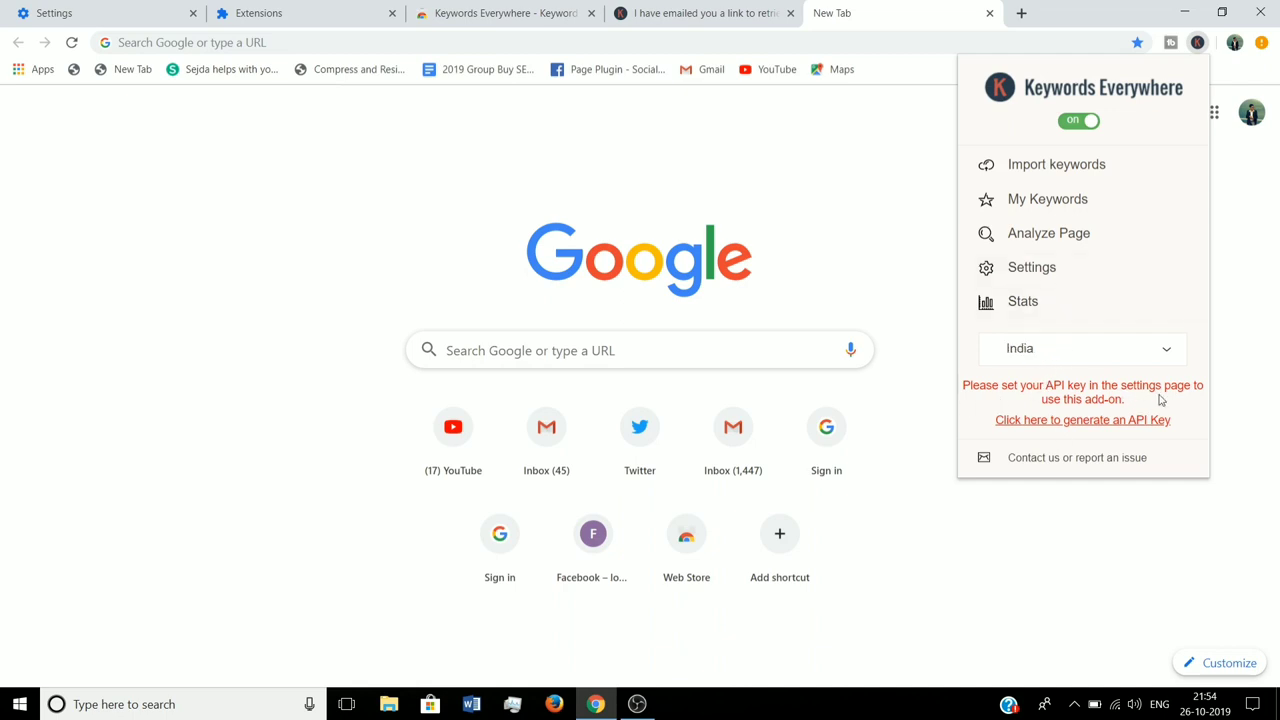
click(1017, 270)
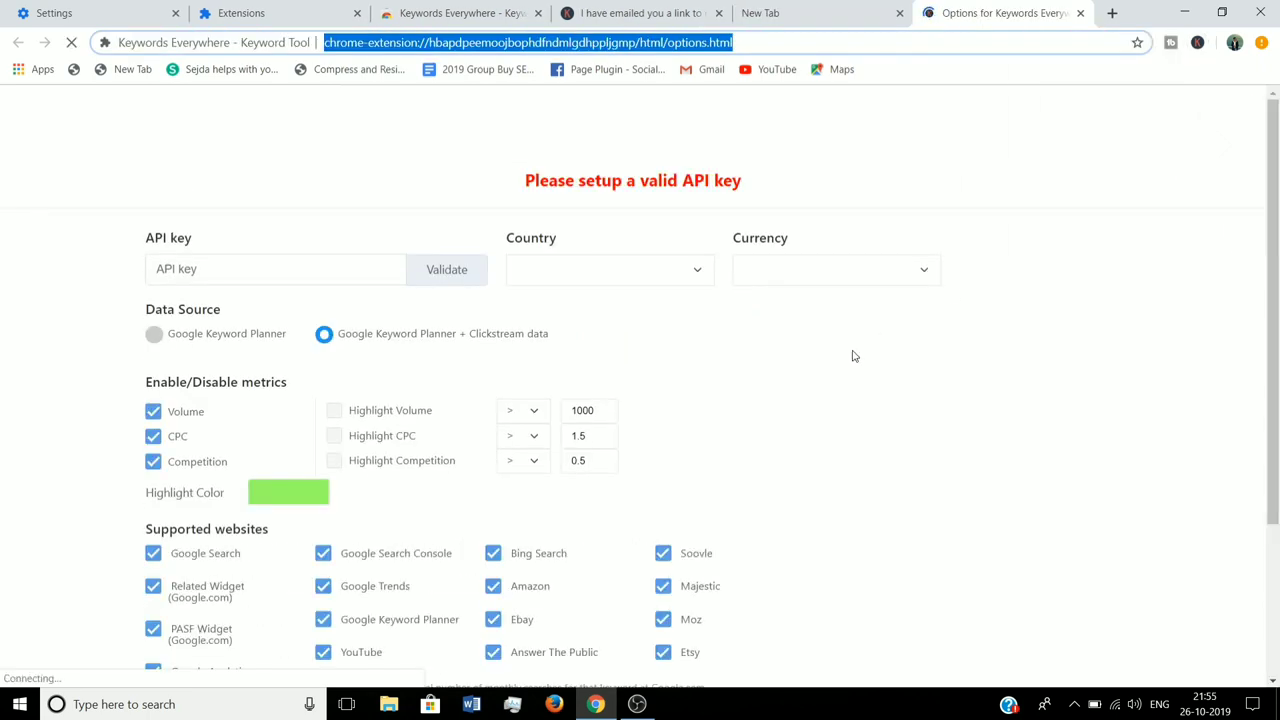
right_click(247, 274)
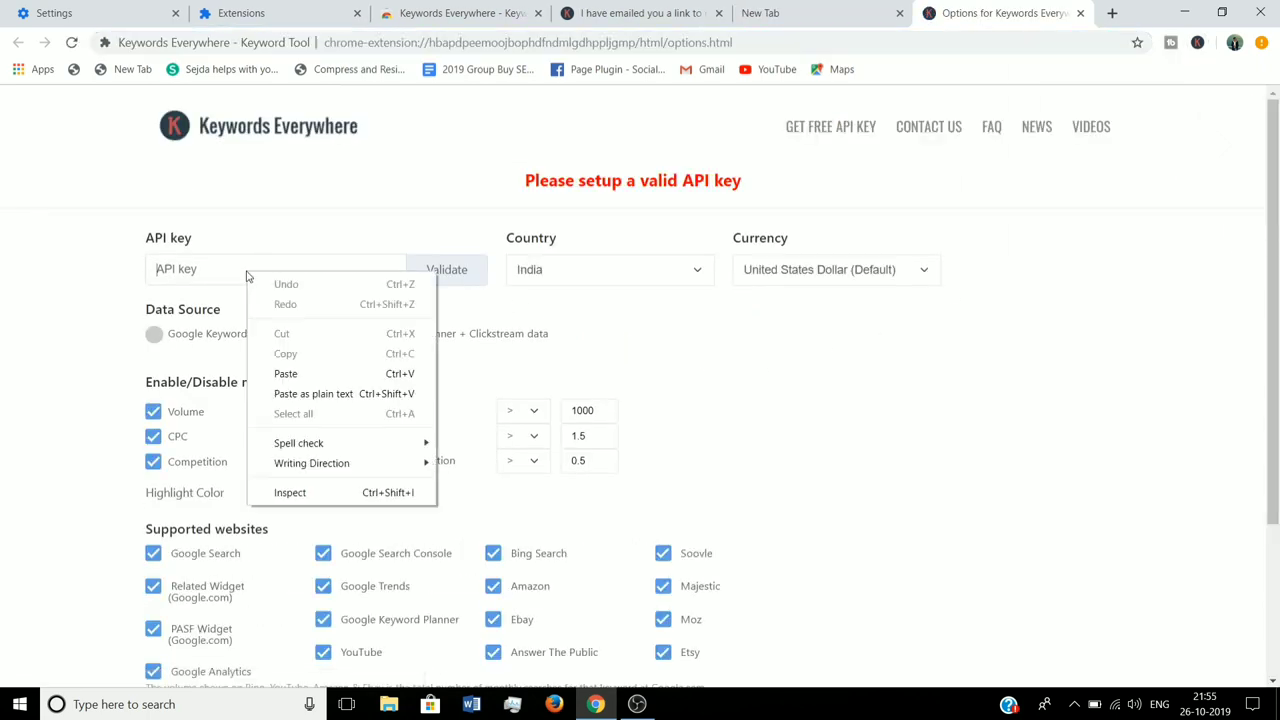
click(310, 375)
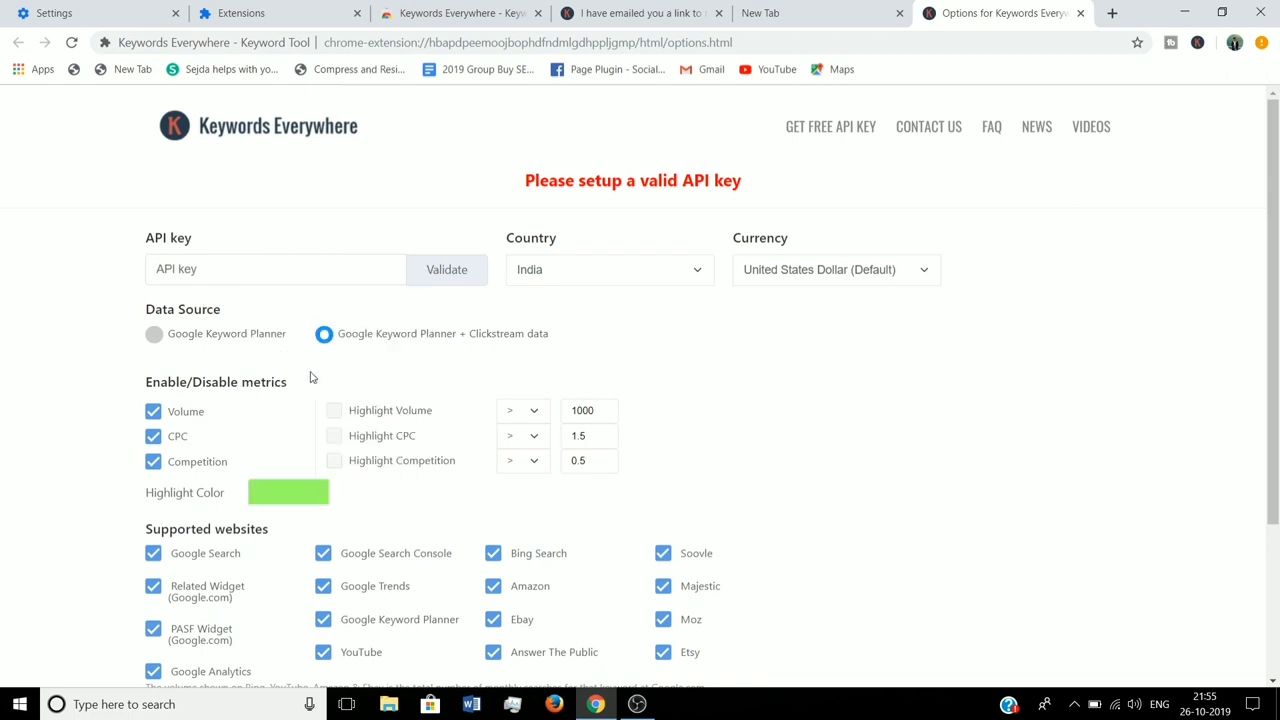
click(448, 273)
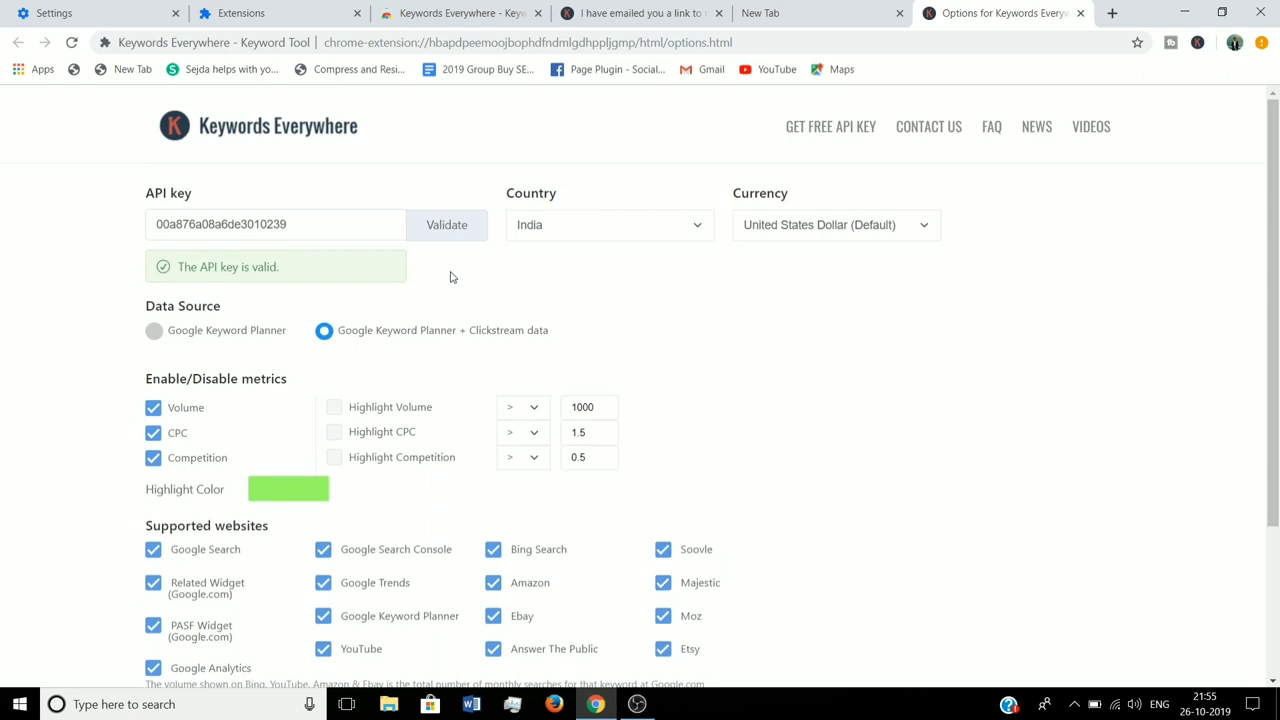
Enable highlighting of the Volume, CPC and Competition metrics in the extension settings.
scroll(441, 342, down, 2)
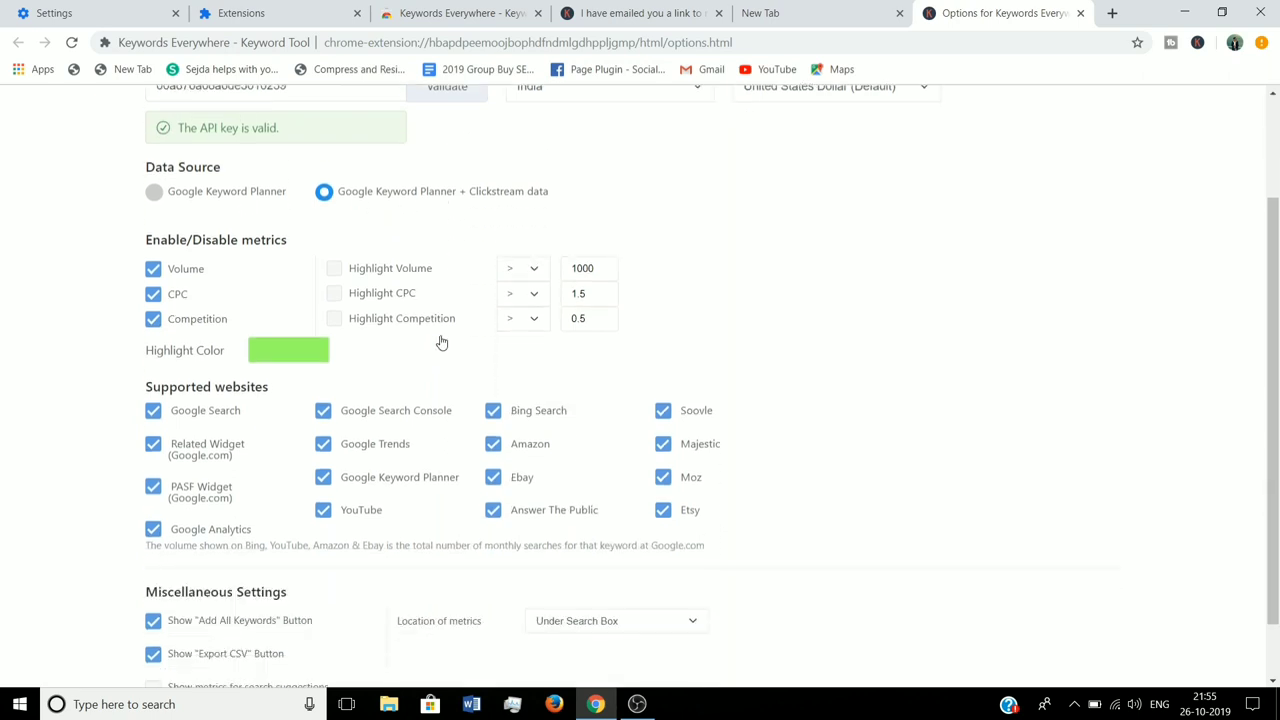
scroll(677, 303, up, 2)
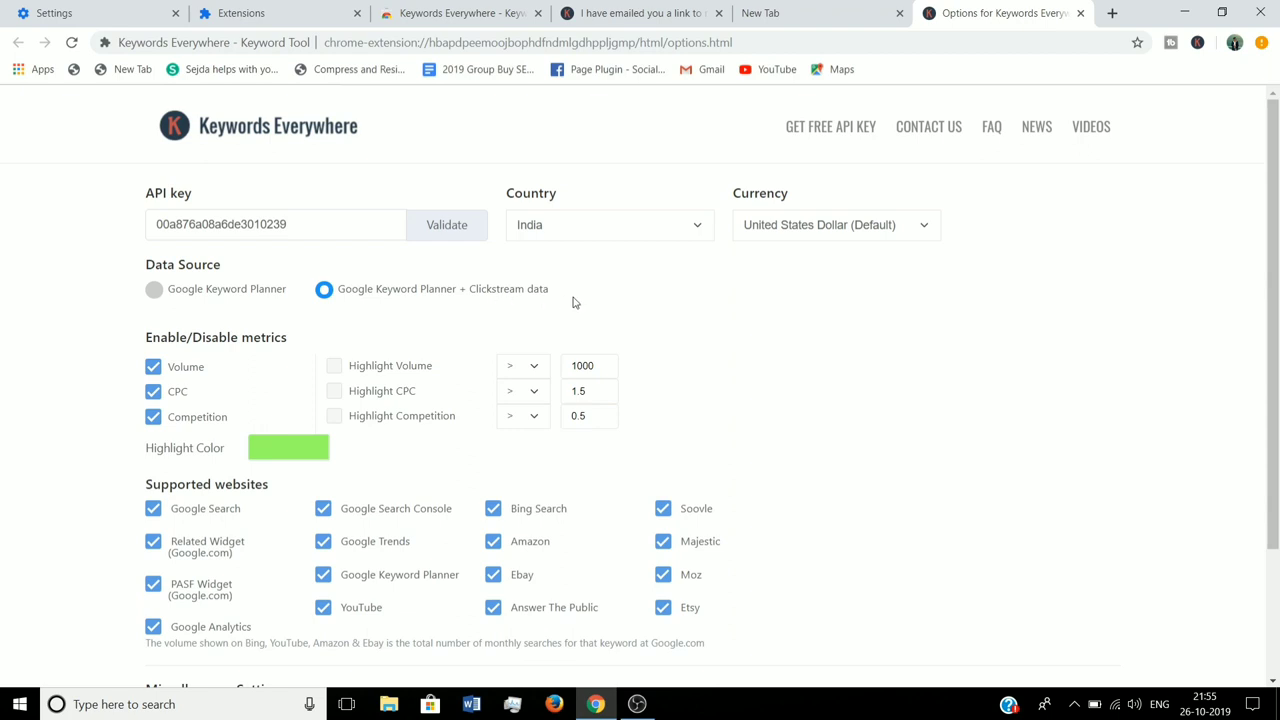
scroll(510, 336, down, 1)
scroll(510, 336, up, 1)
scroll(400, 395, down, 2)
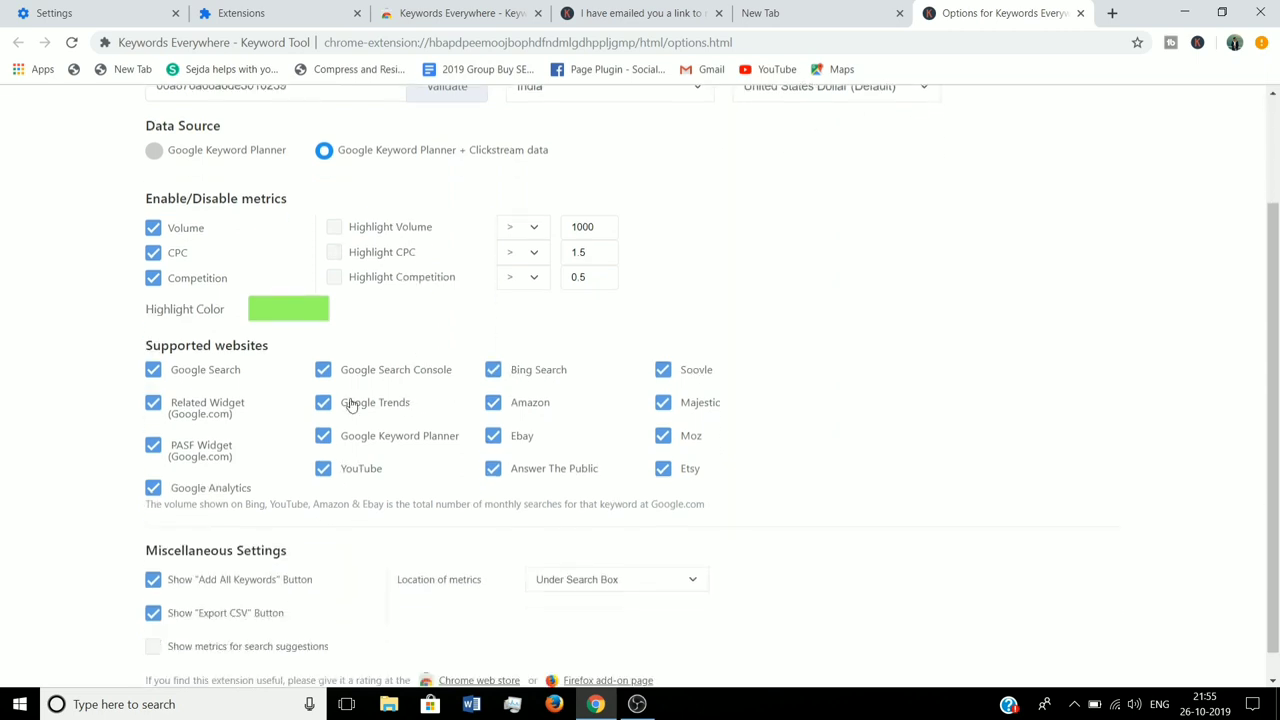
click(334, 228)
click(336, 253)
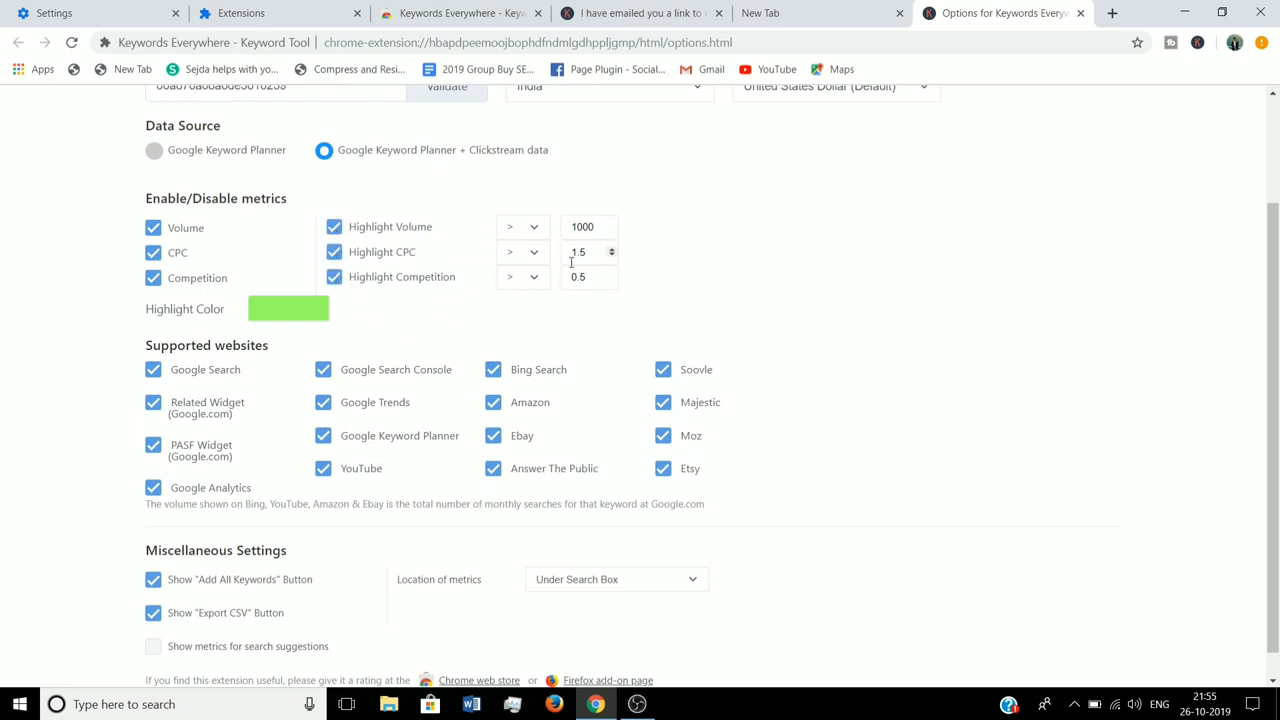
Enable showing metrics for search suggestions in the miscellaneous settings.
scroll(576, 260, down, 1)
scroll(517, 455, up, 2)
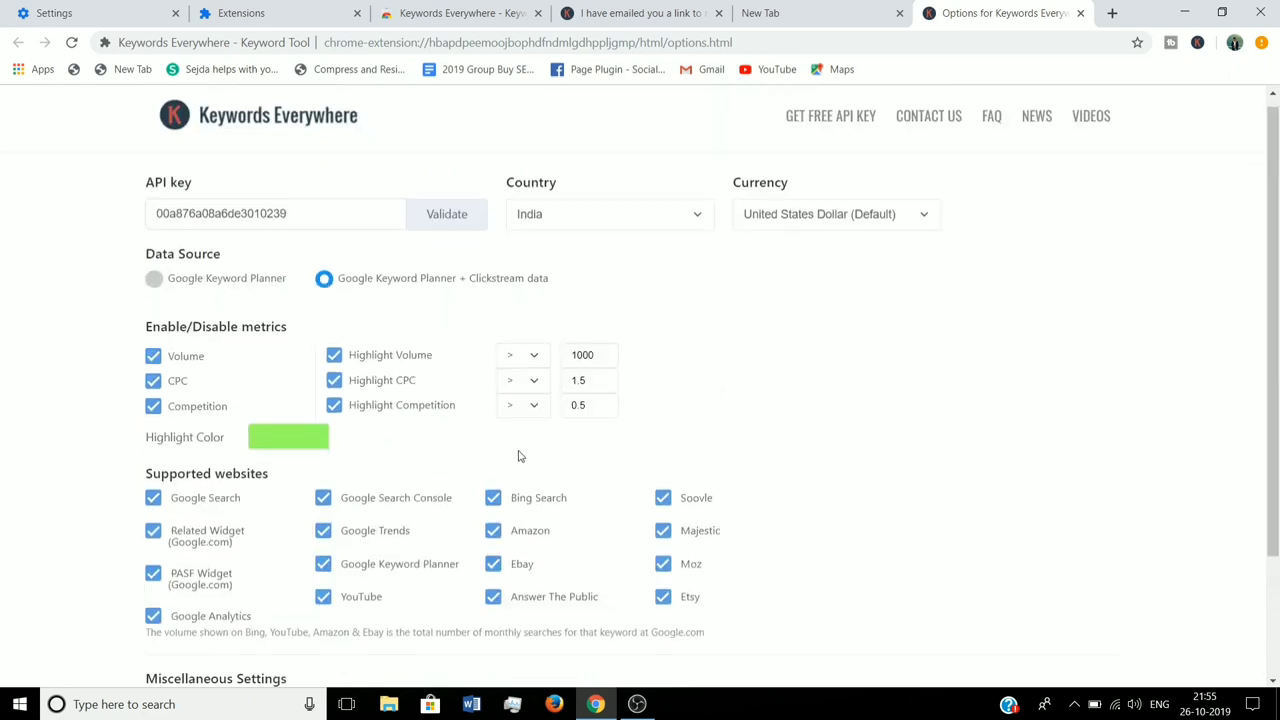
scroll(670, 277, down, 2)
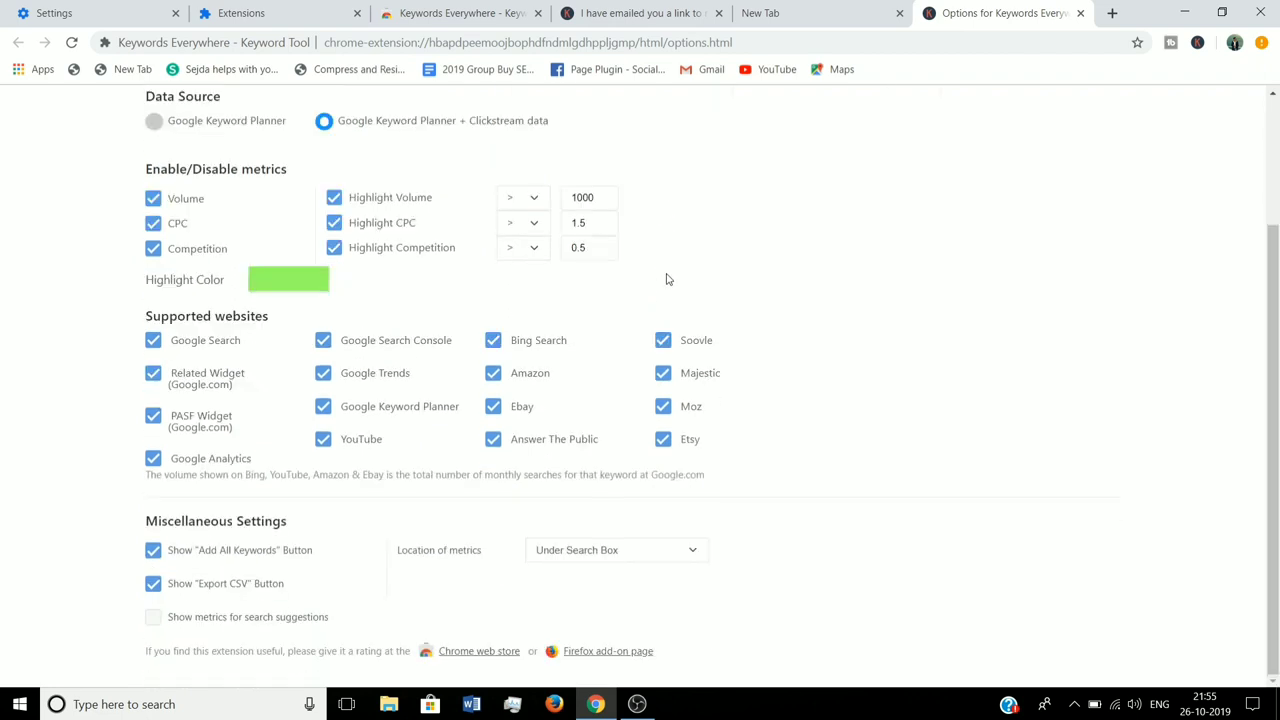
click(157, 619)
scroll(409, 514, up, 2)
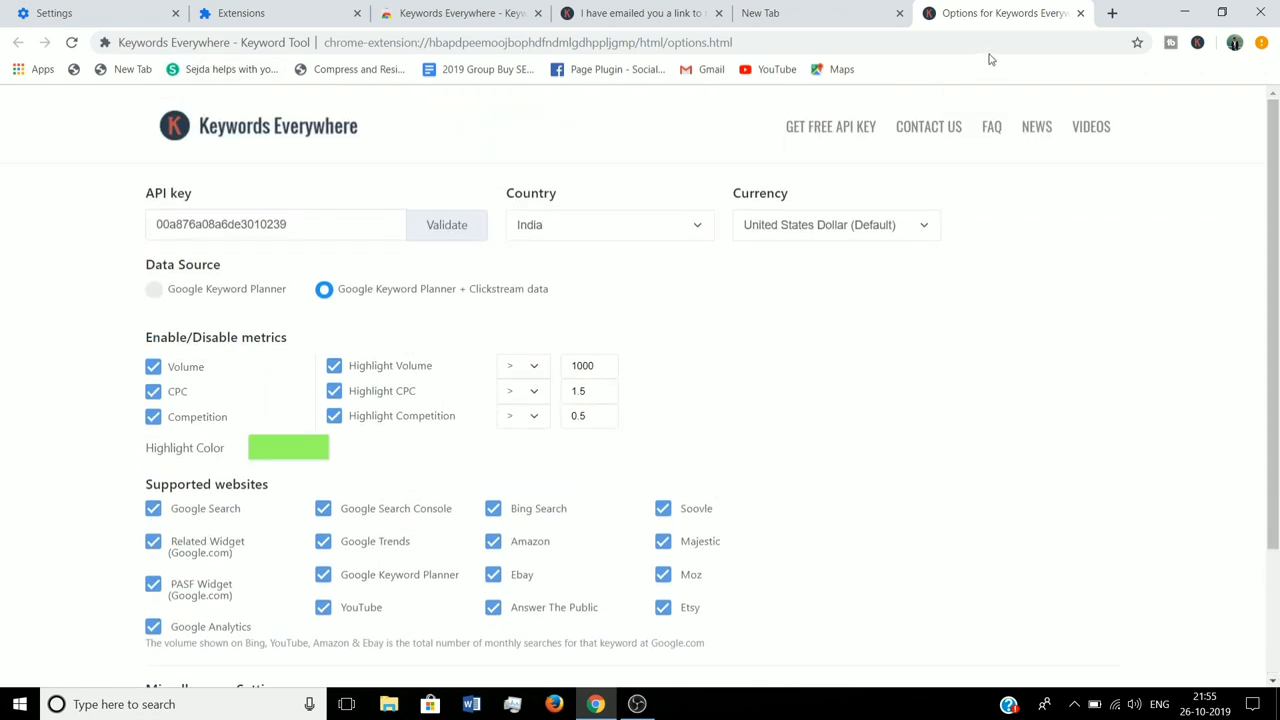
Close the extension options and the emailed-link confirmation page, and reload the blank new page.
click(1080, 13)
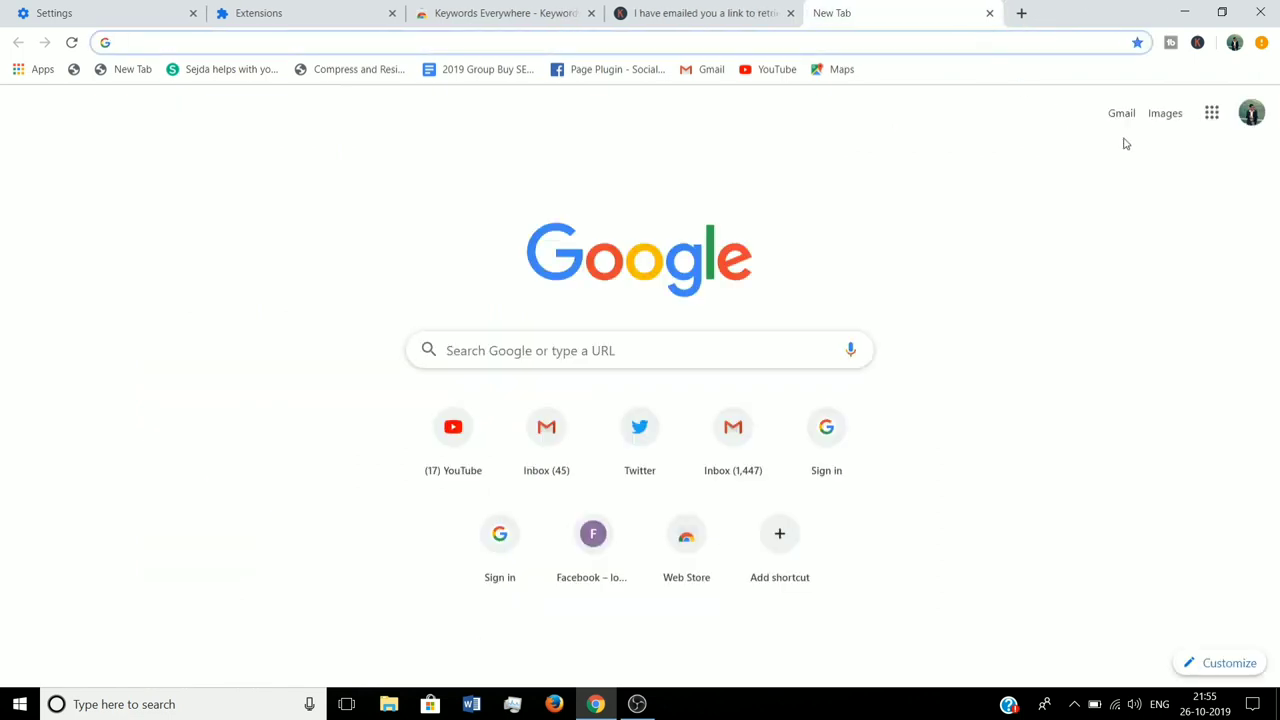
click(514, 343)
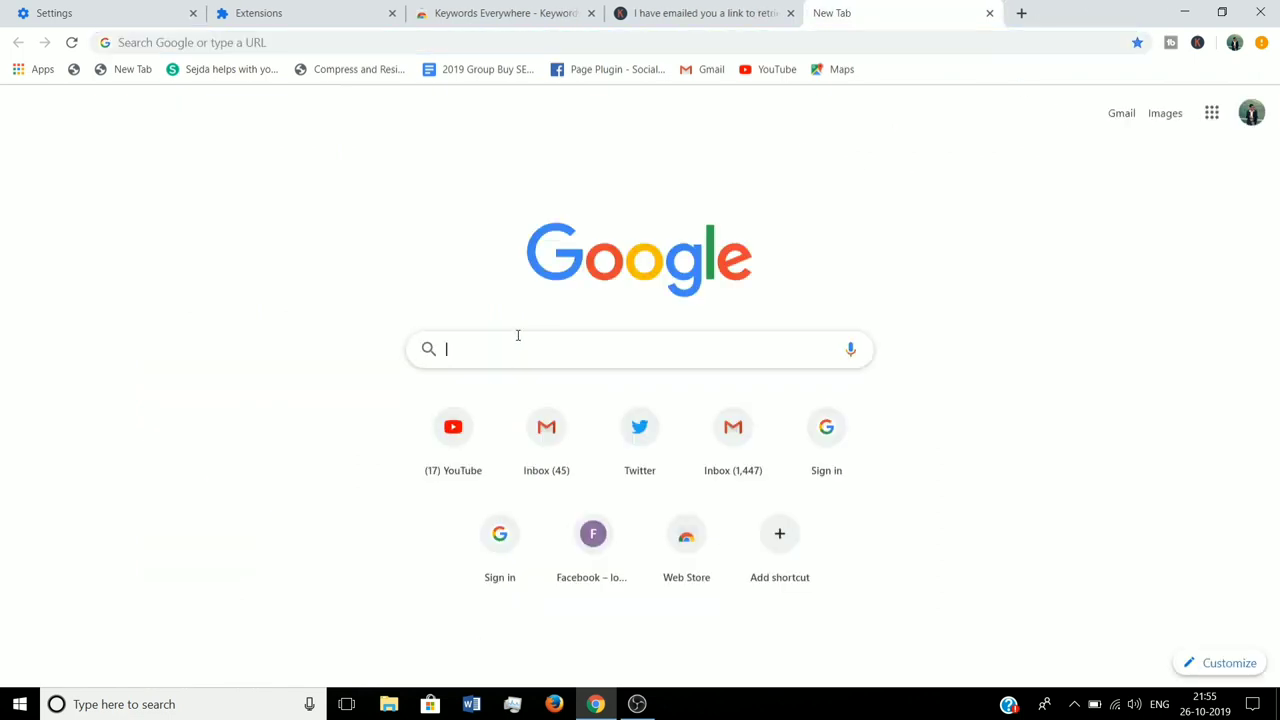
click(790, 13)
click(71, 42)
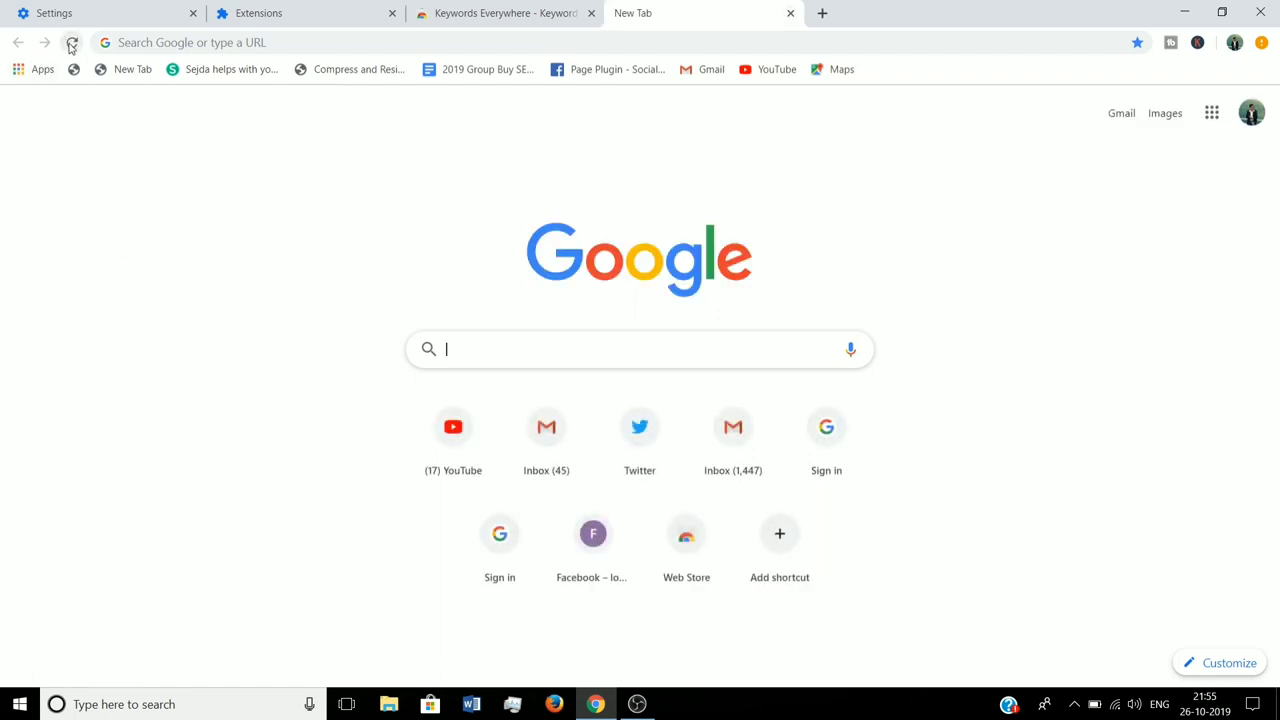
click(71, 42)
Search Google for "how to add social links".
text(how)
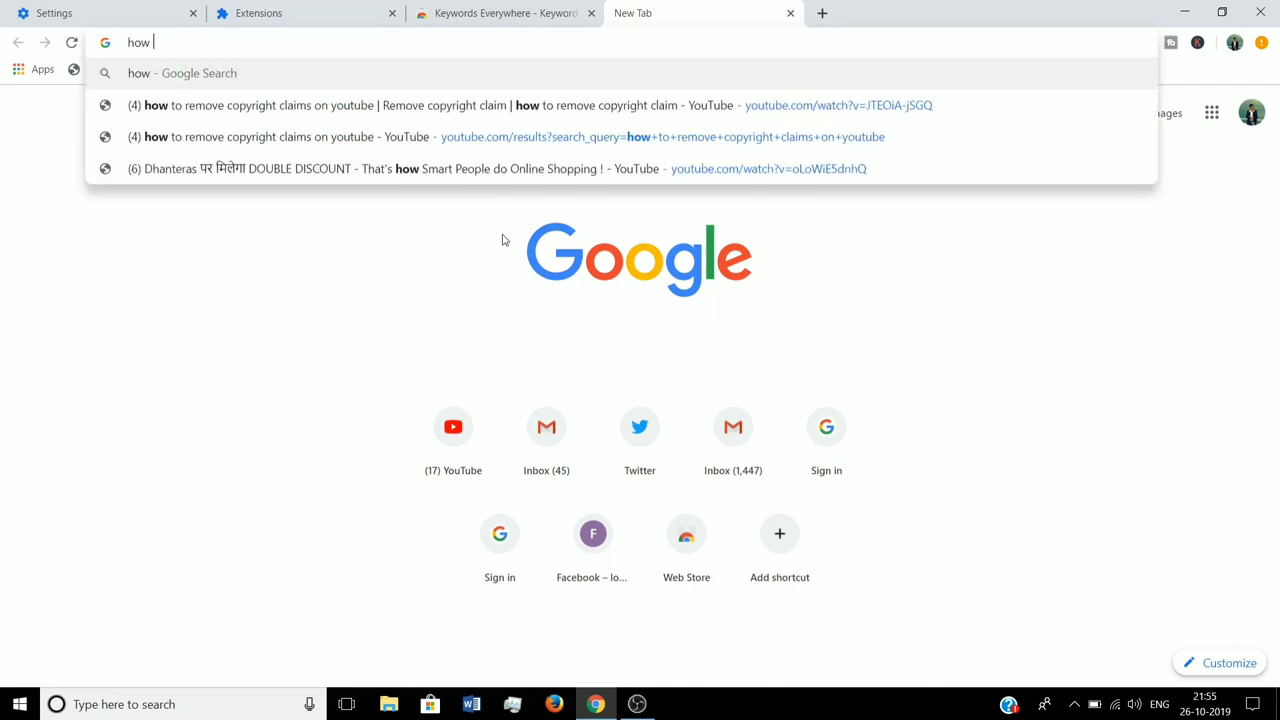
text( to add )
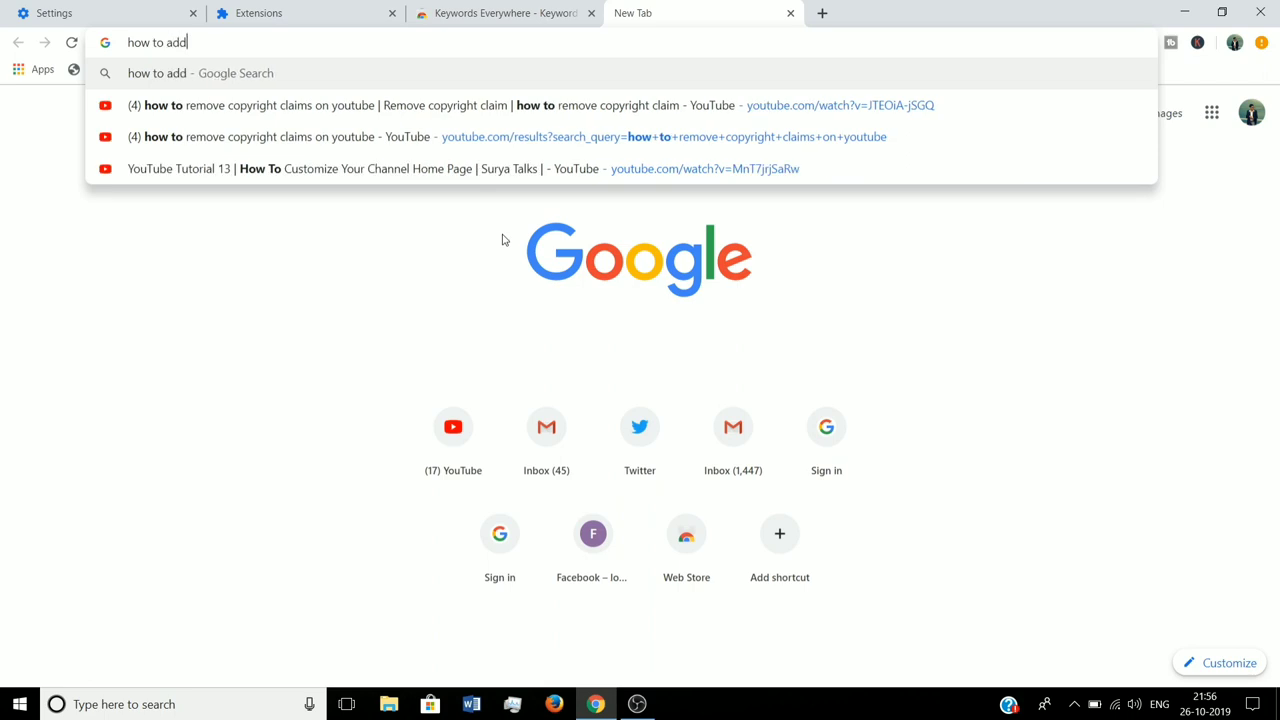
text(soci)
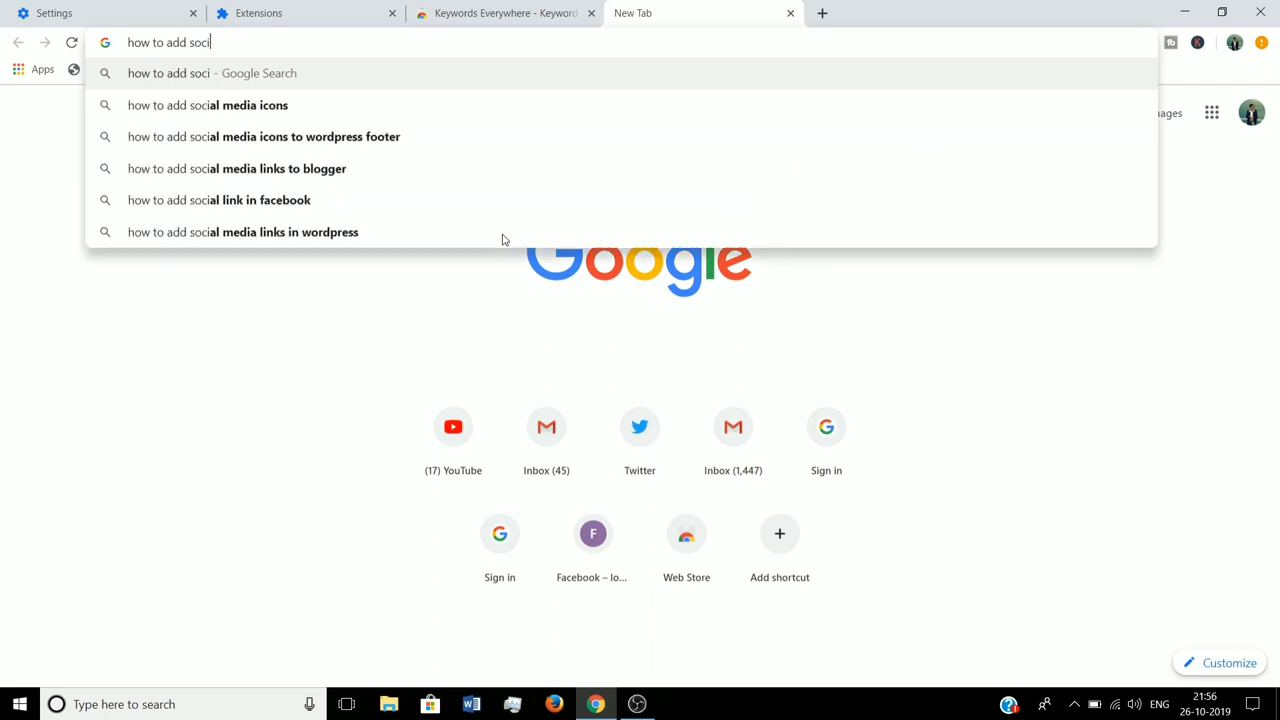
text(al li)
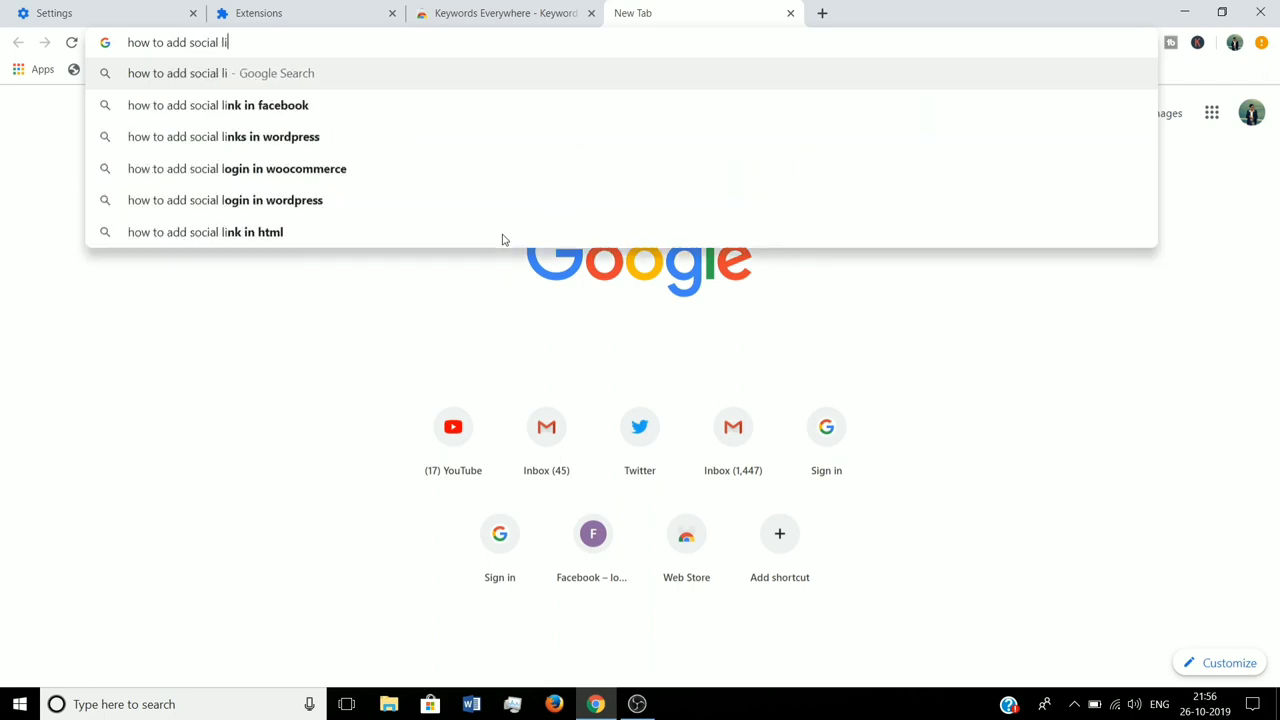
text(nks)
key(Return)
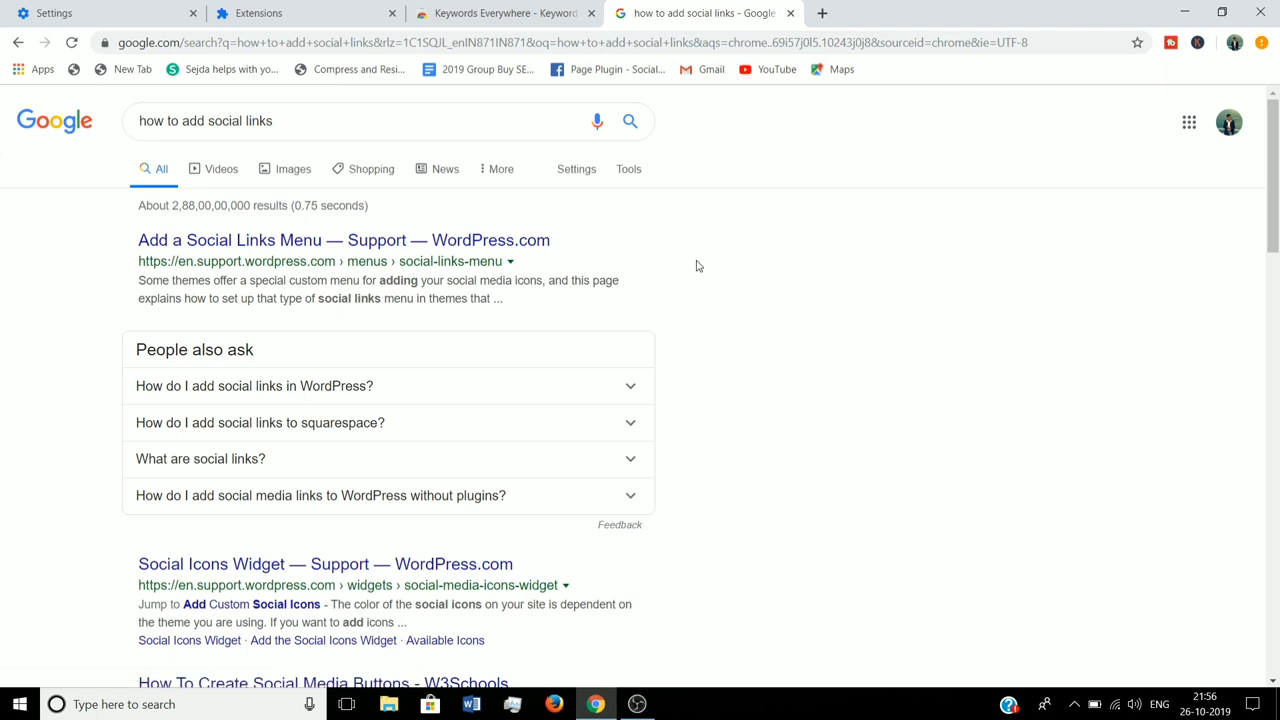
Check the remaining Keywords Everywhere credits and review the keyword suggestions beside the search results.
click(1197, 42)
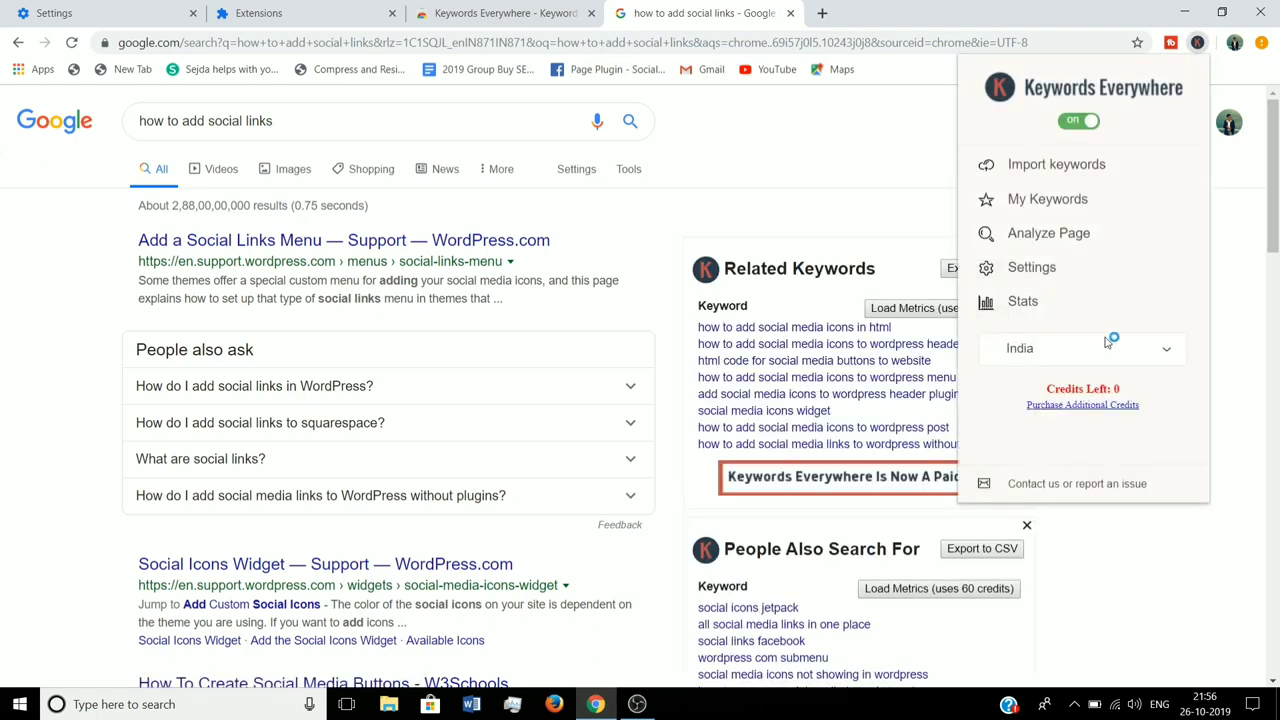
click(1230, 252)
scroll(930, 360, down, 3)
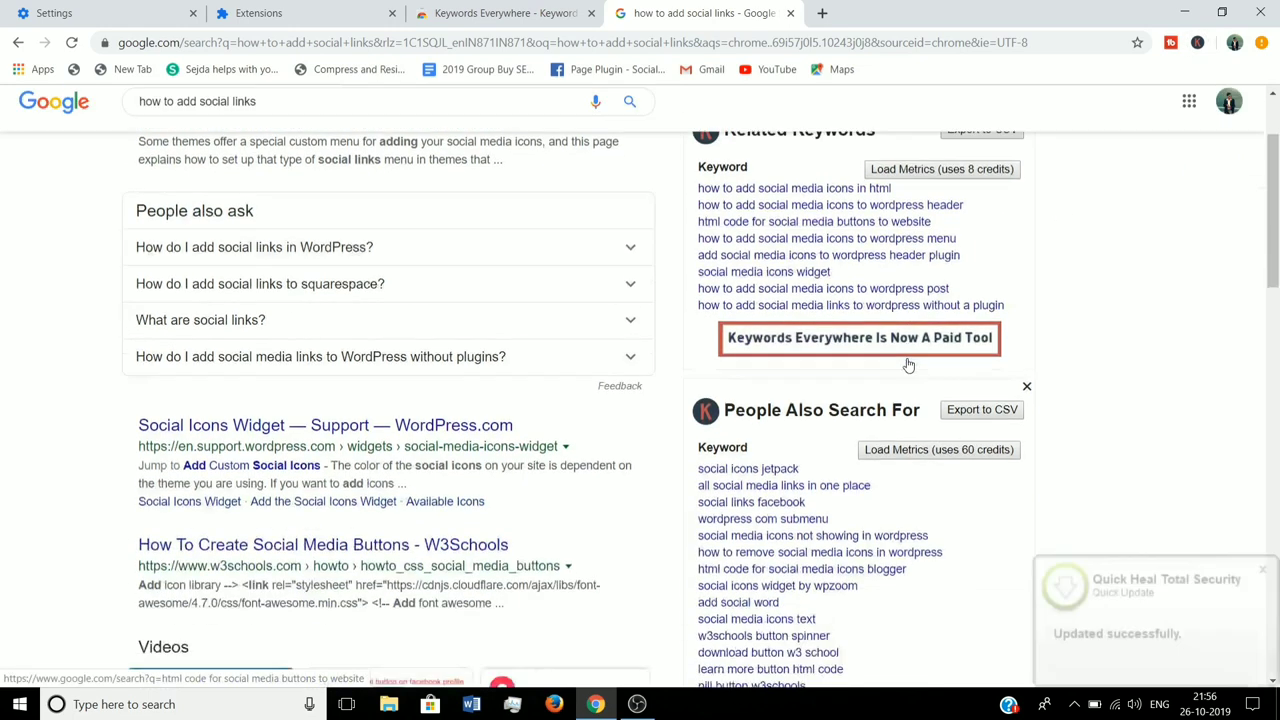
scroll(908, 366, up, 3)
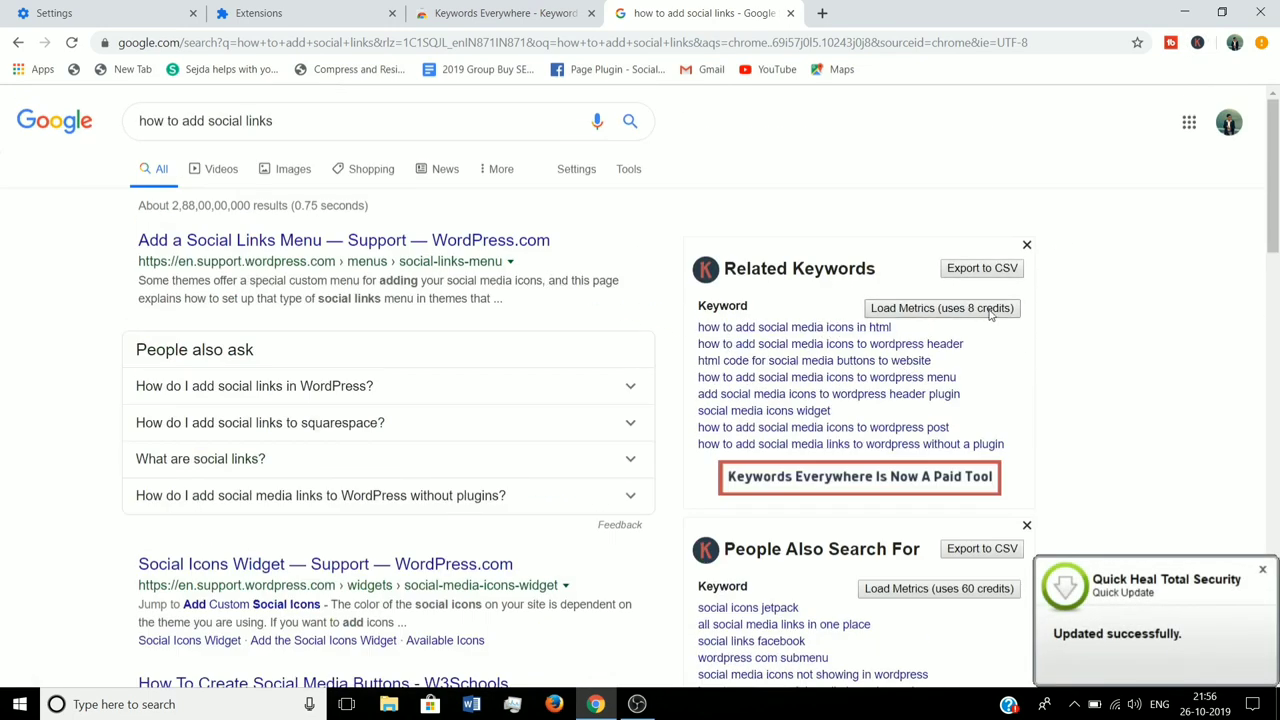
scroll(800, 350, down, 2)
scroll(792, 352, up, 2)
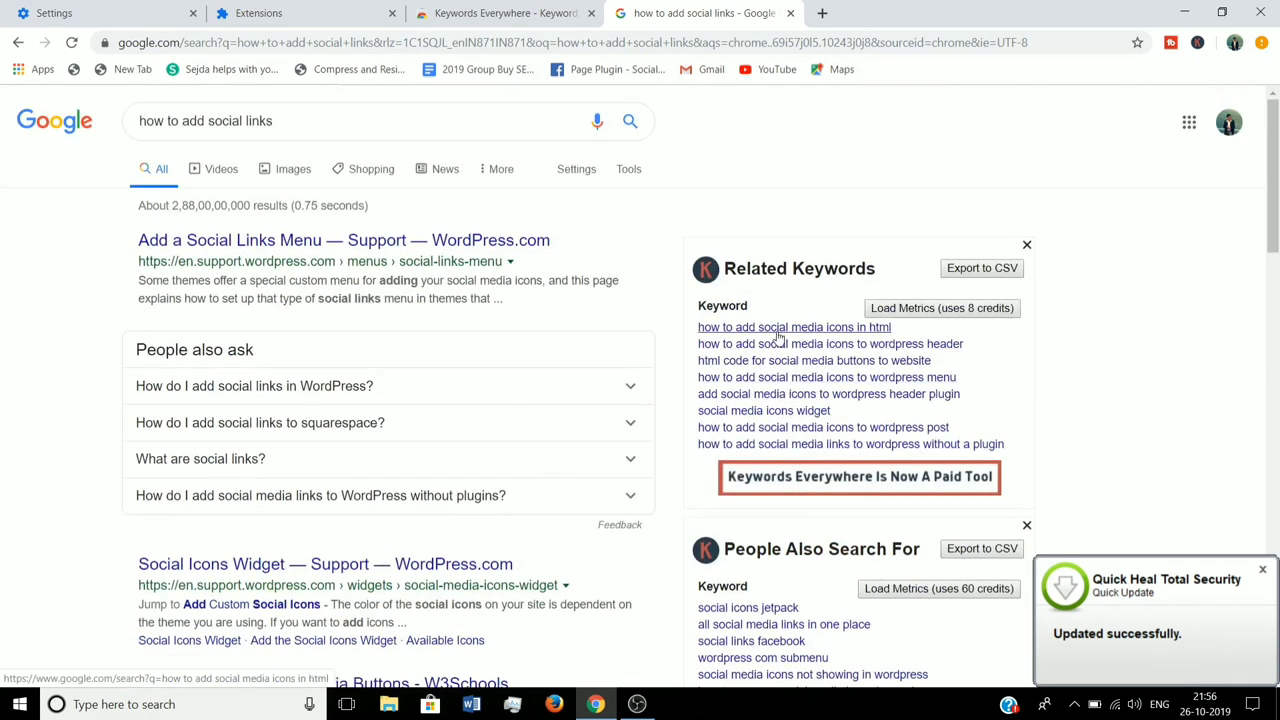
Open the related keyword "how to add social media icons in html" and review its Related Keywords and People Also Search For lists.
click(800, 330)
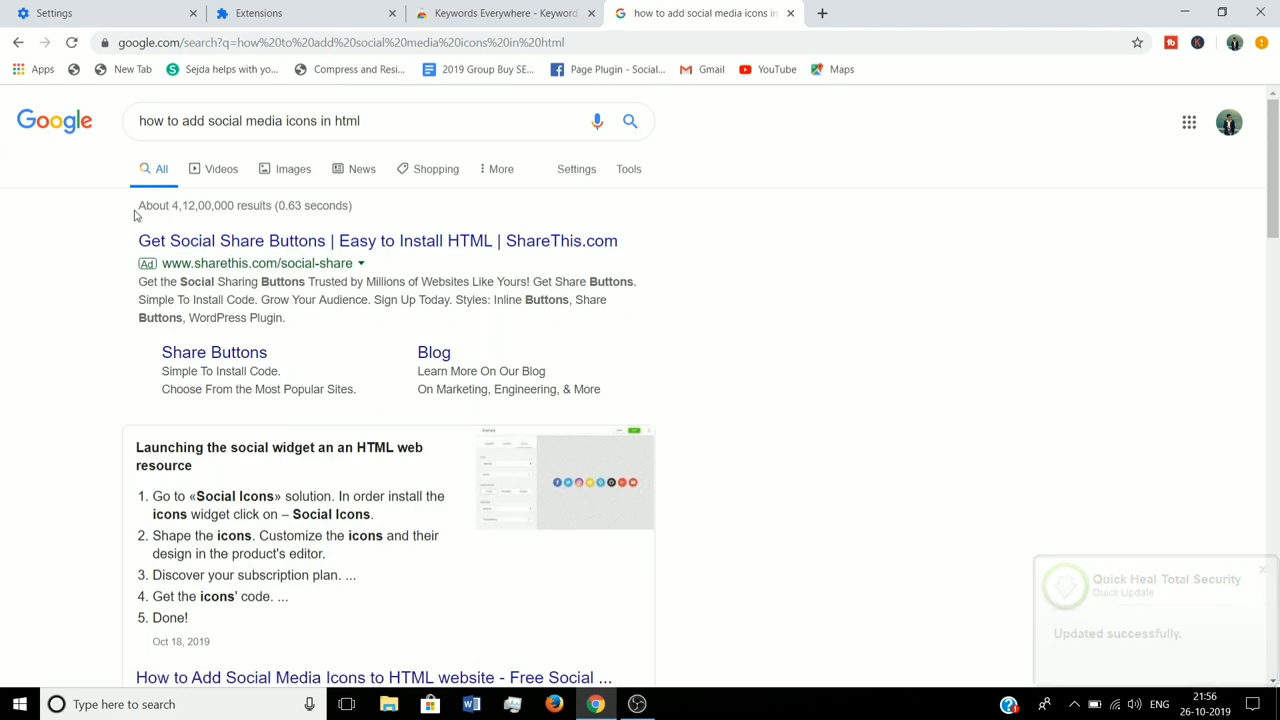
scroll(825, 330, down, 2)
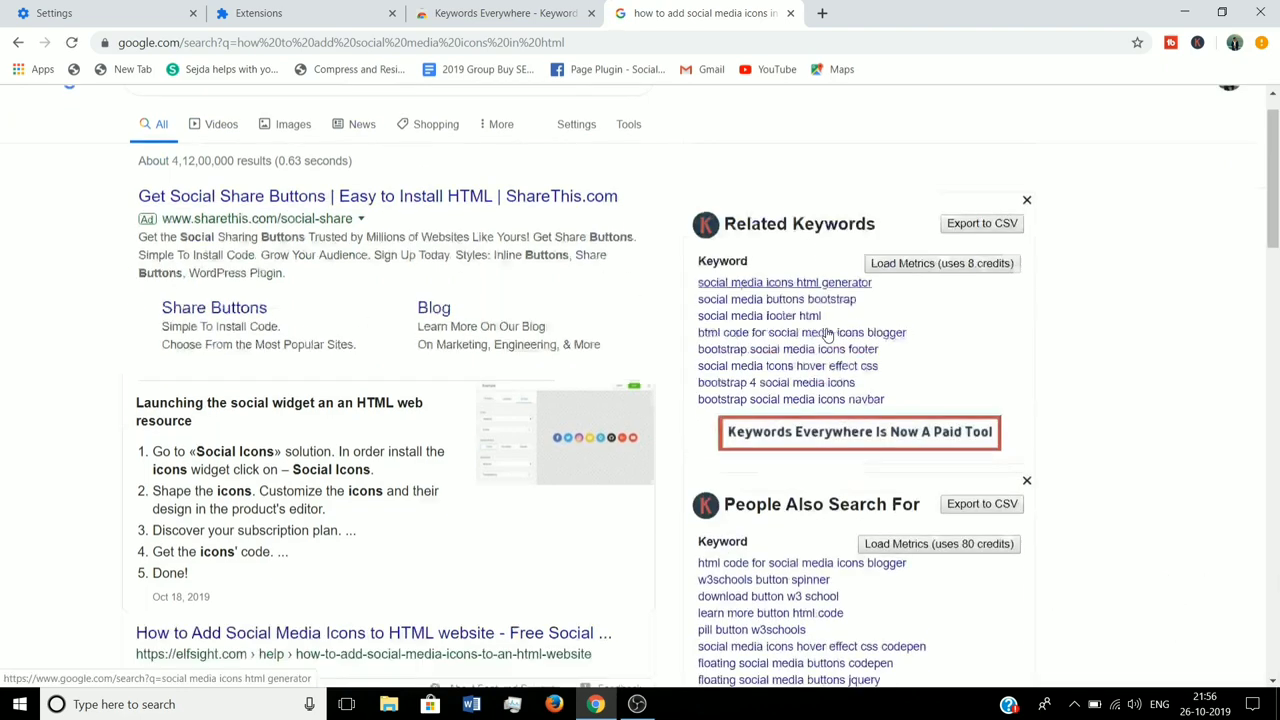
scroll(826, 335, down, 4)
scroll(826, 333, down, 10)
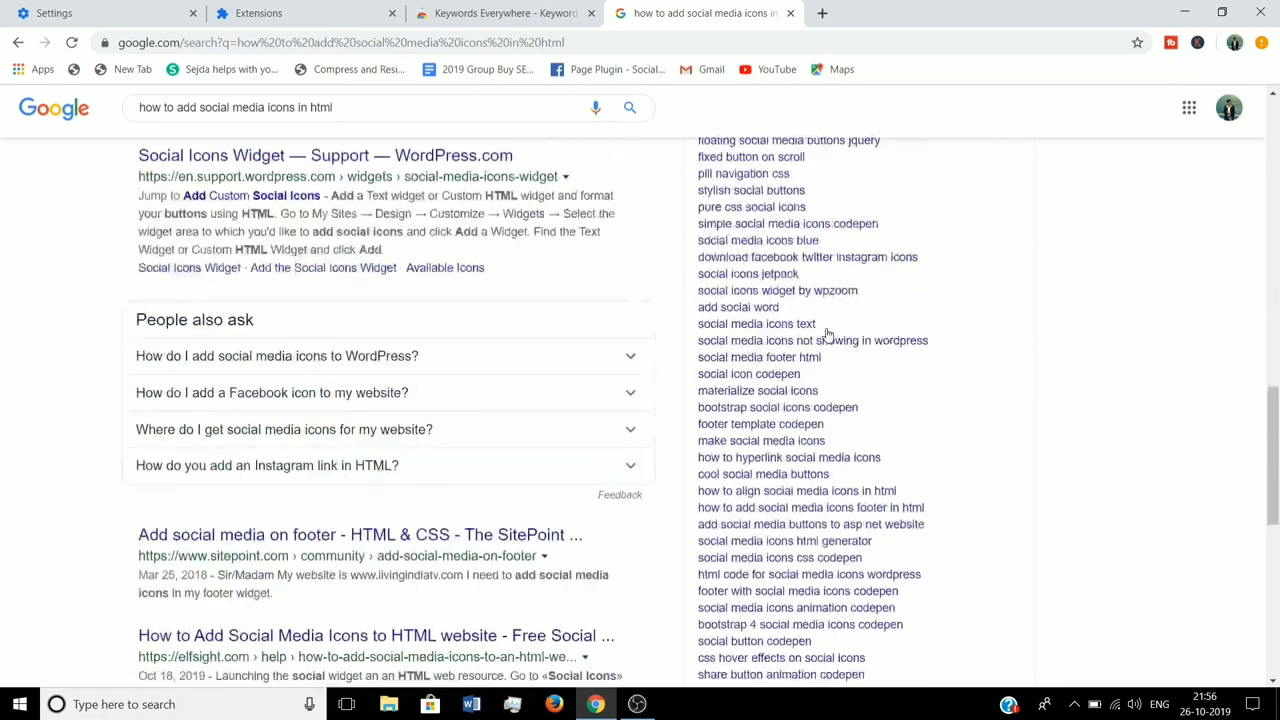
scroll(826, 333, up, 10)
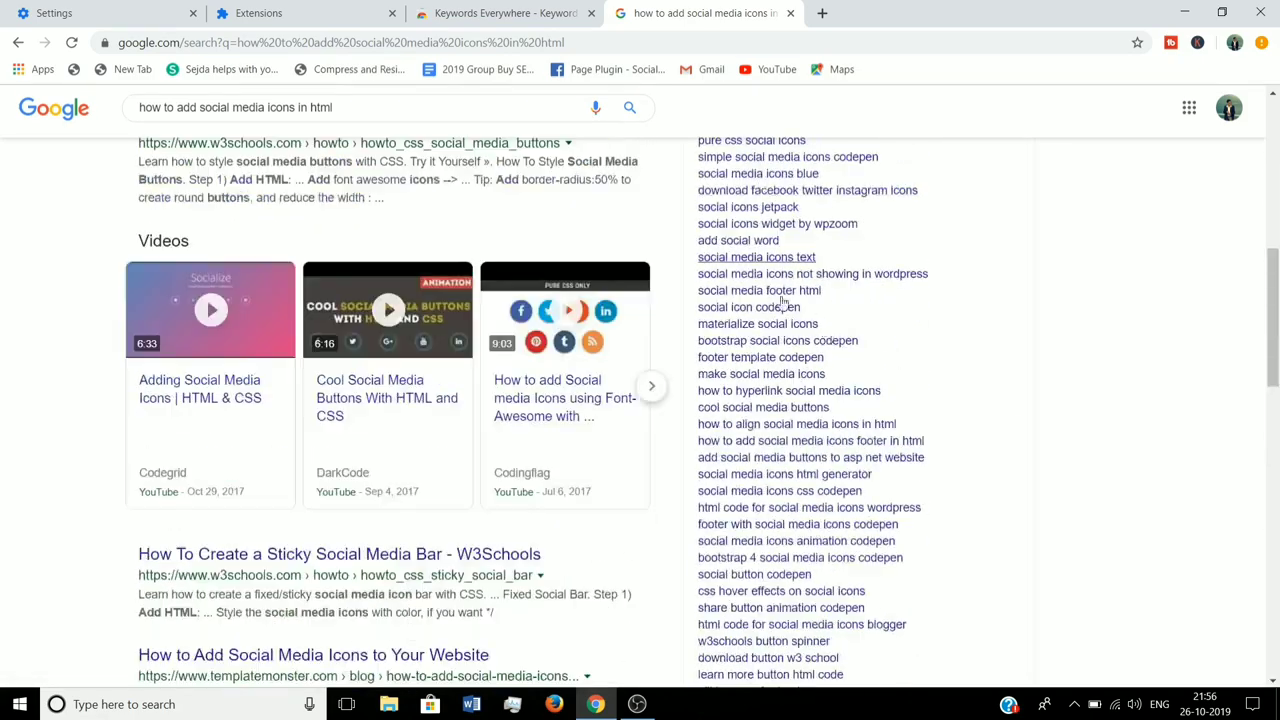
scroll(826, 335, up, 6)
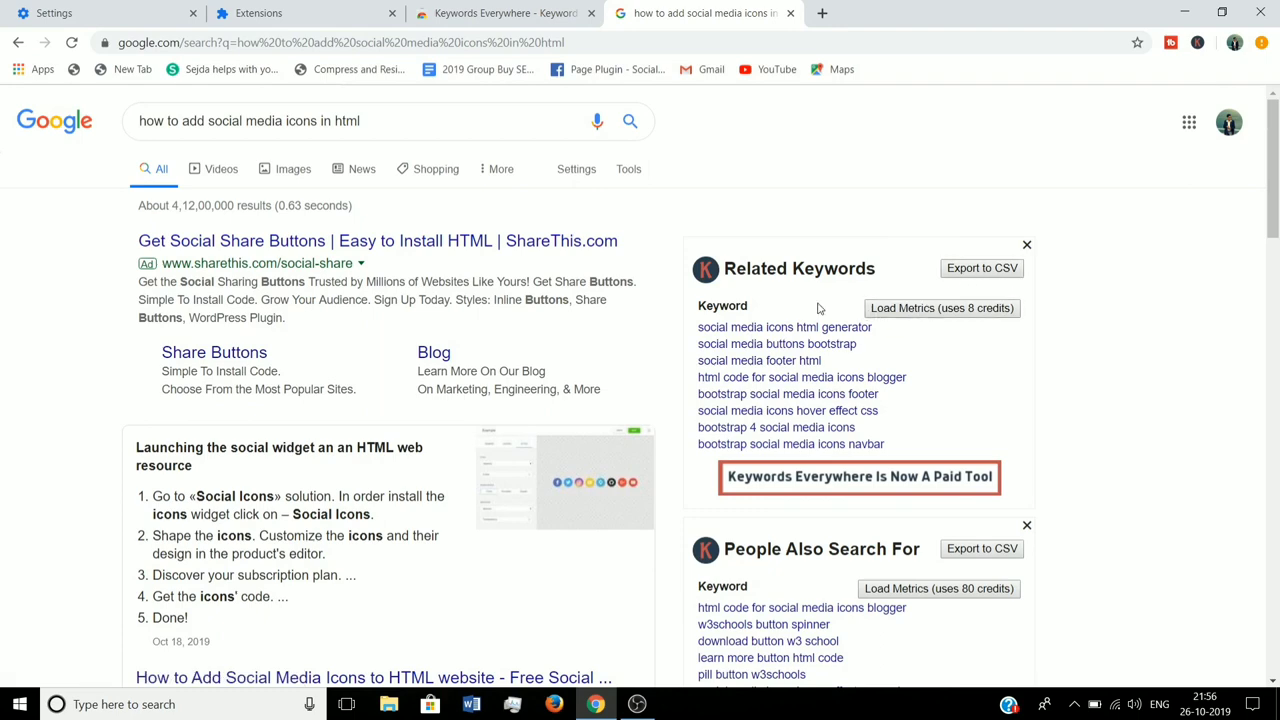
scroll(820, 307, down, 3)
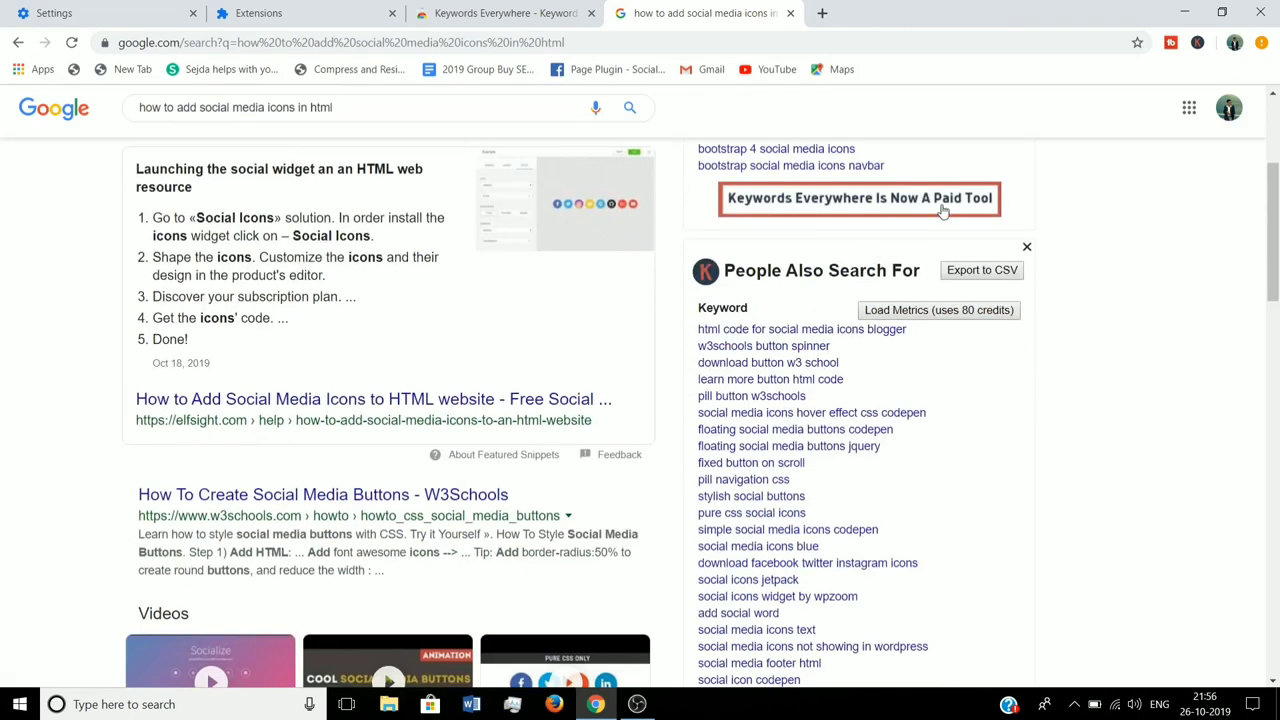
Compare the Related Keywords list with the longer People Also Search For list beside the search results.
scroll(845, 315, up, 2)
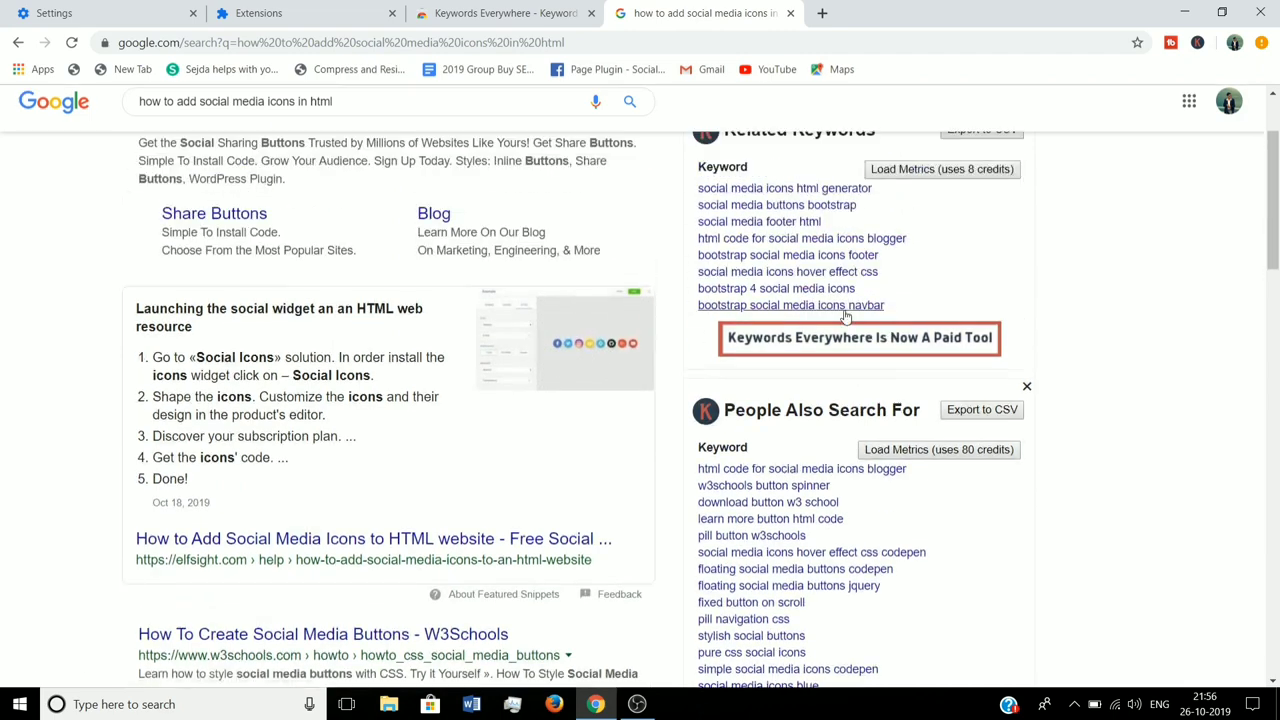
scroll(845, 315, up, 2)
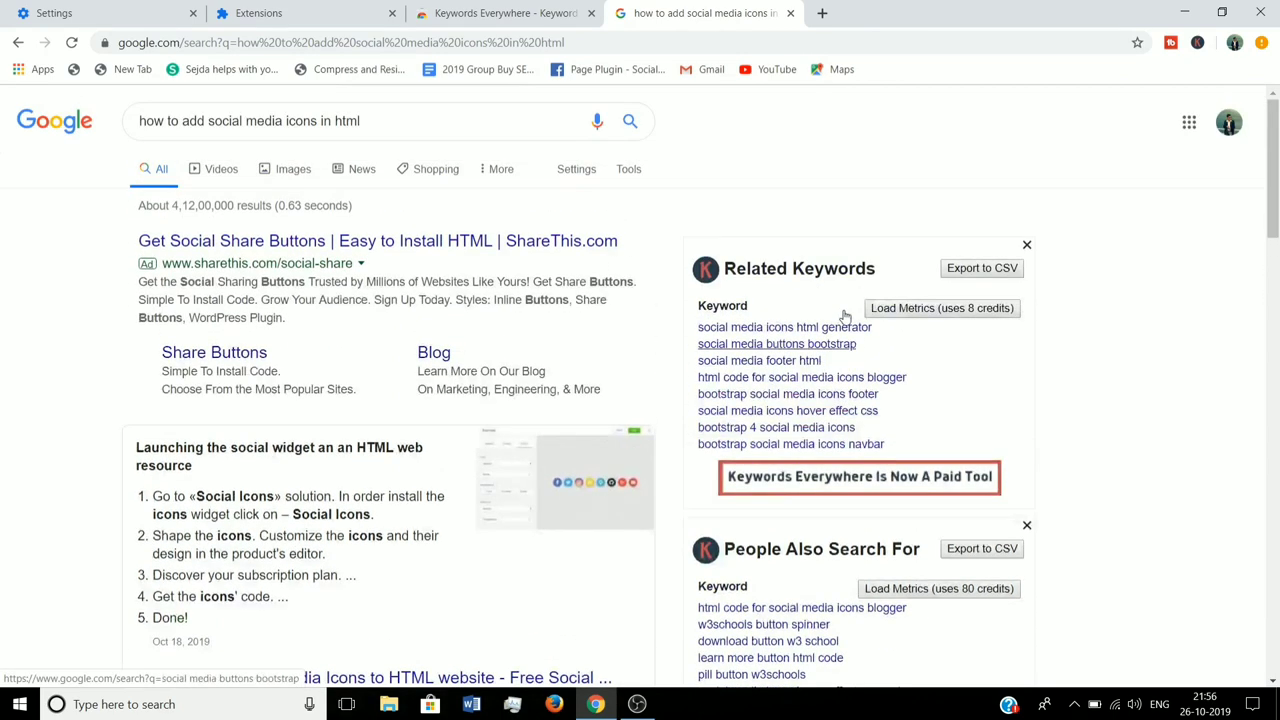
scroll(900, 381, down, 5)
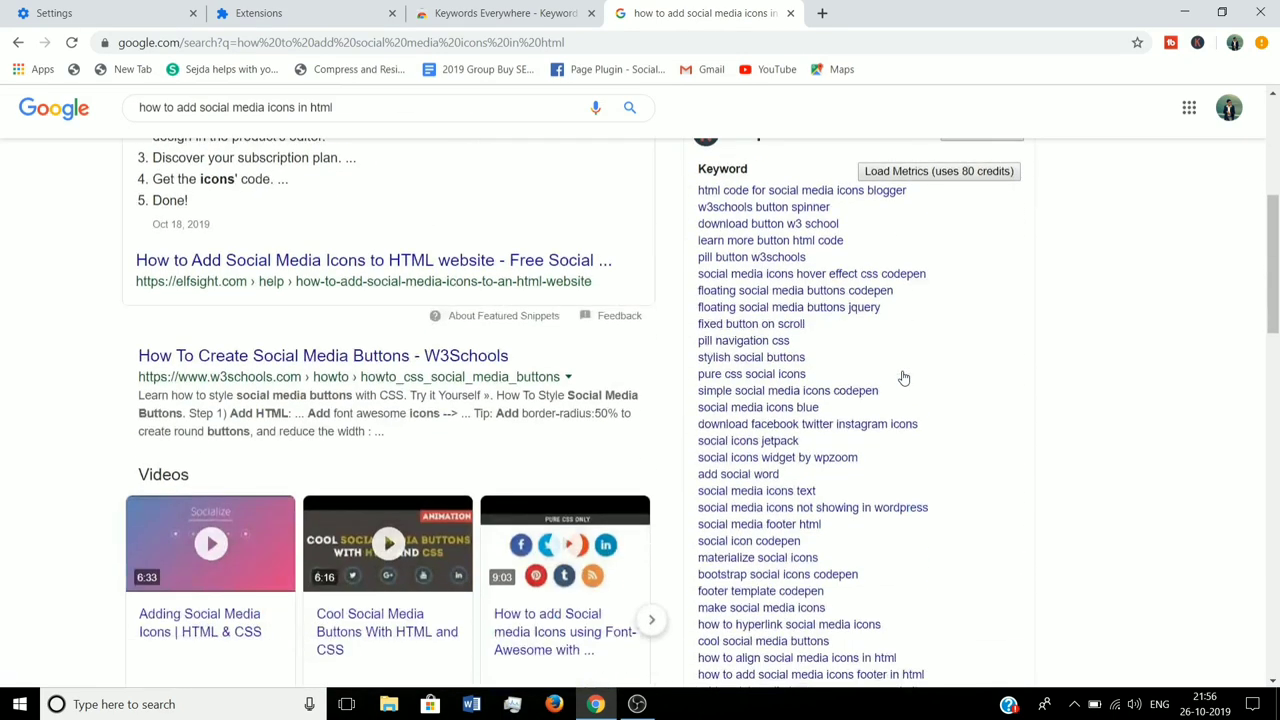
scroll(900, 381, up, 5)
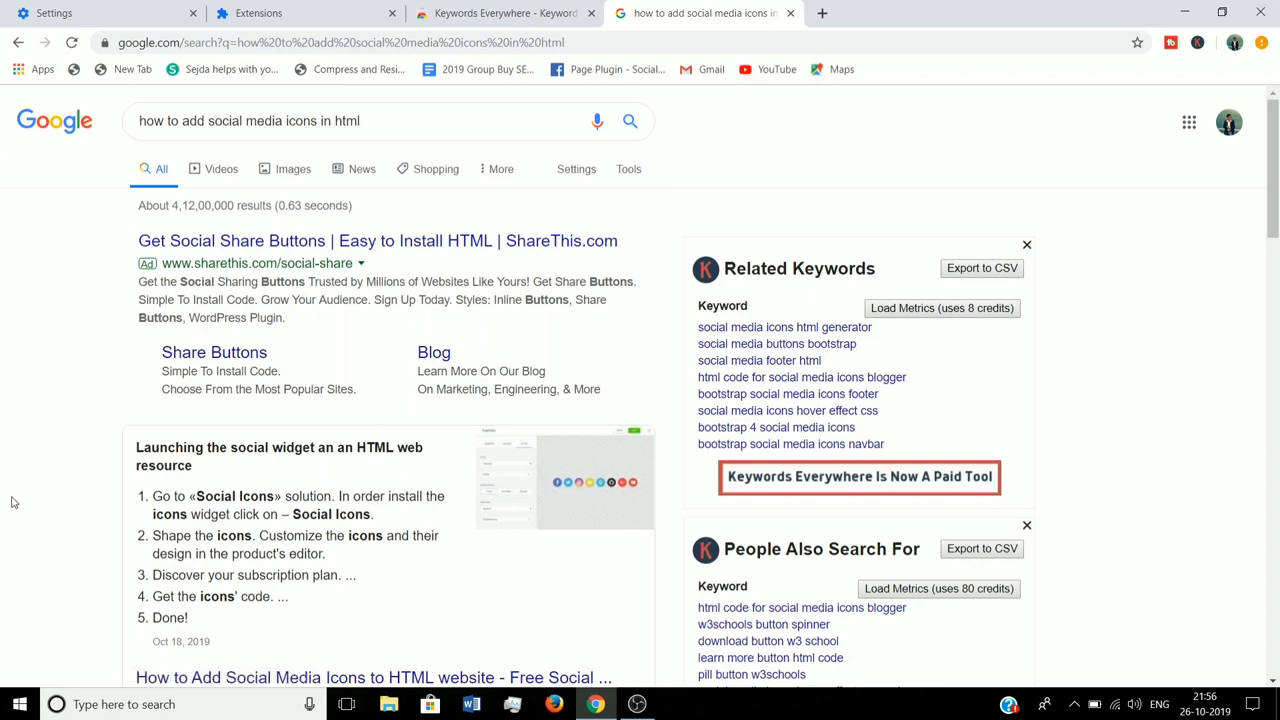
Close the search results, Chrome Web Store, Extensions and Settings pages, leaving one blank new page open.
click(789, 13)
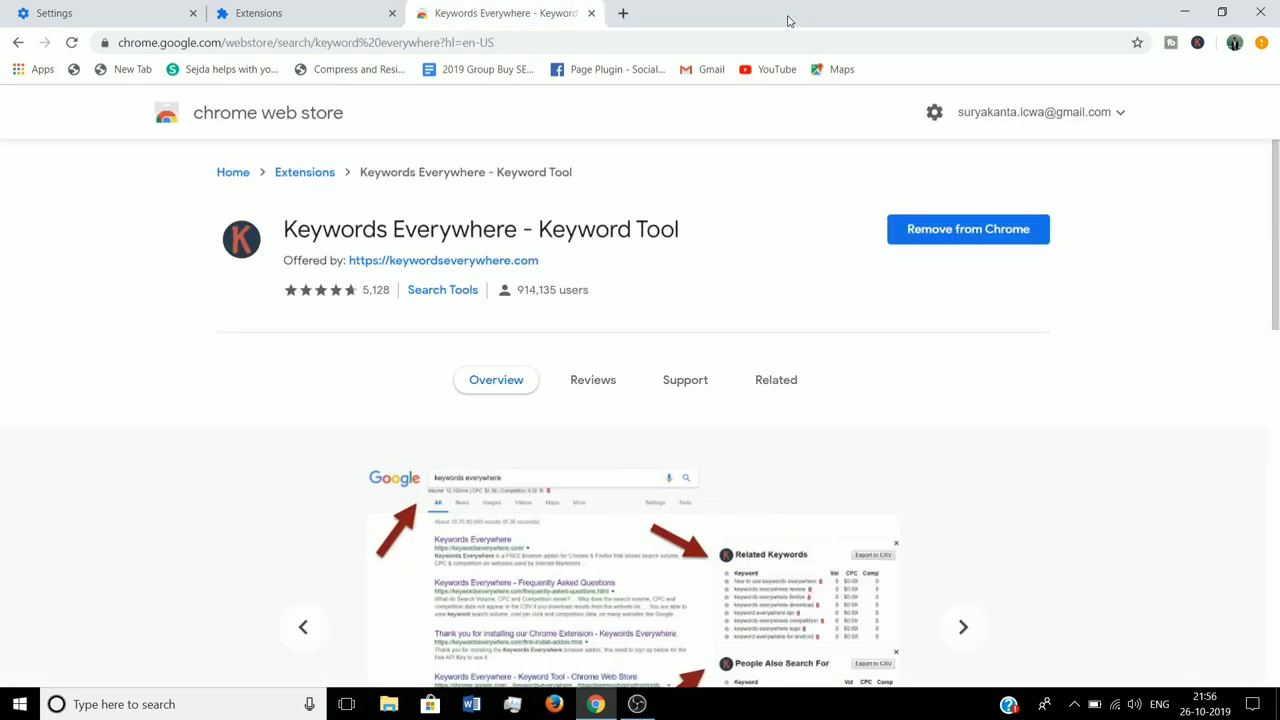
click(591, 13)
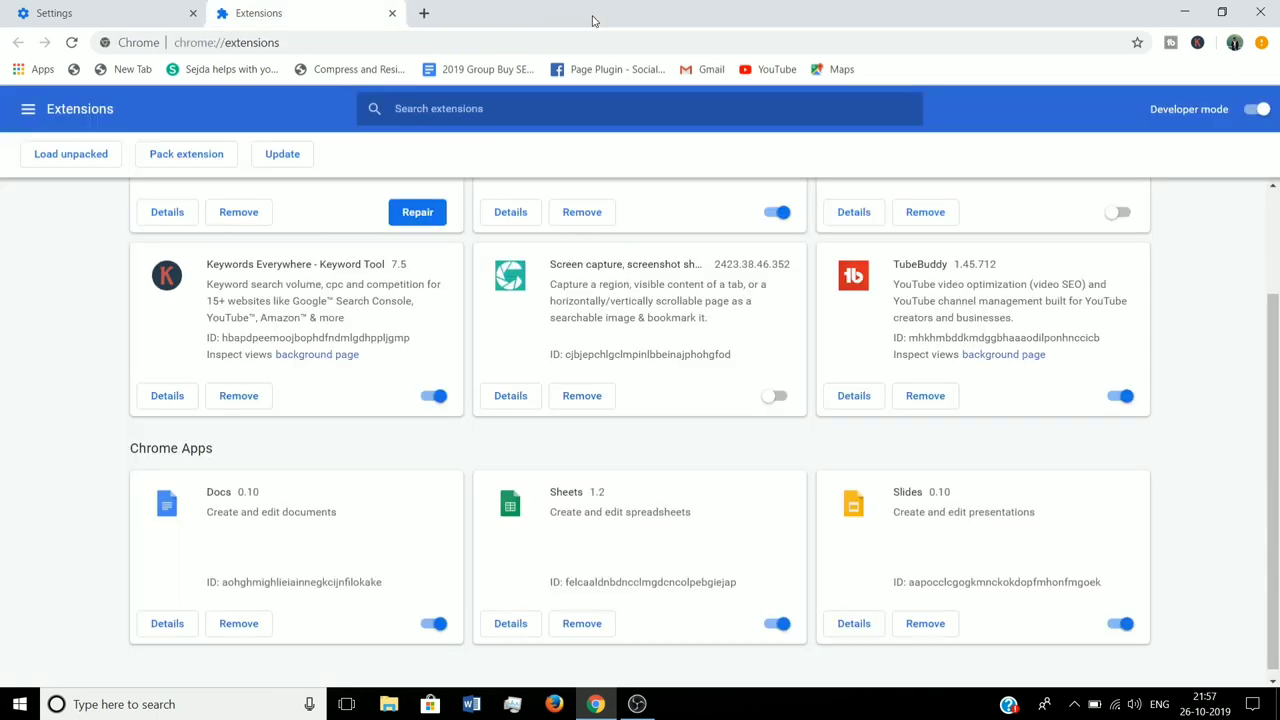
click(392, 13)
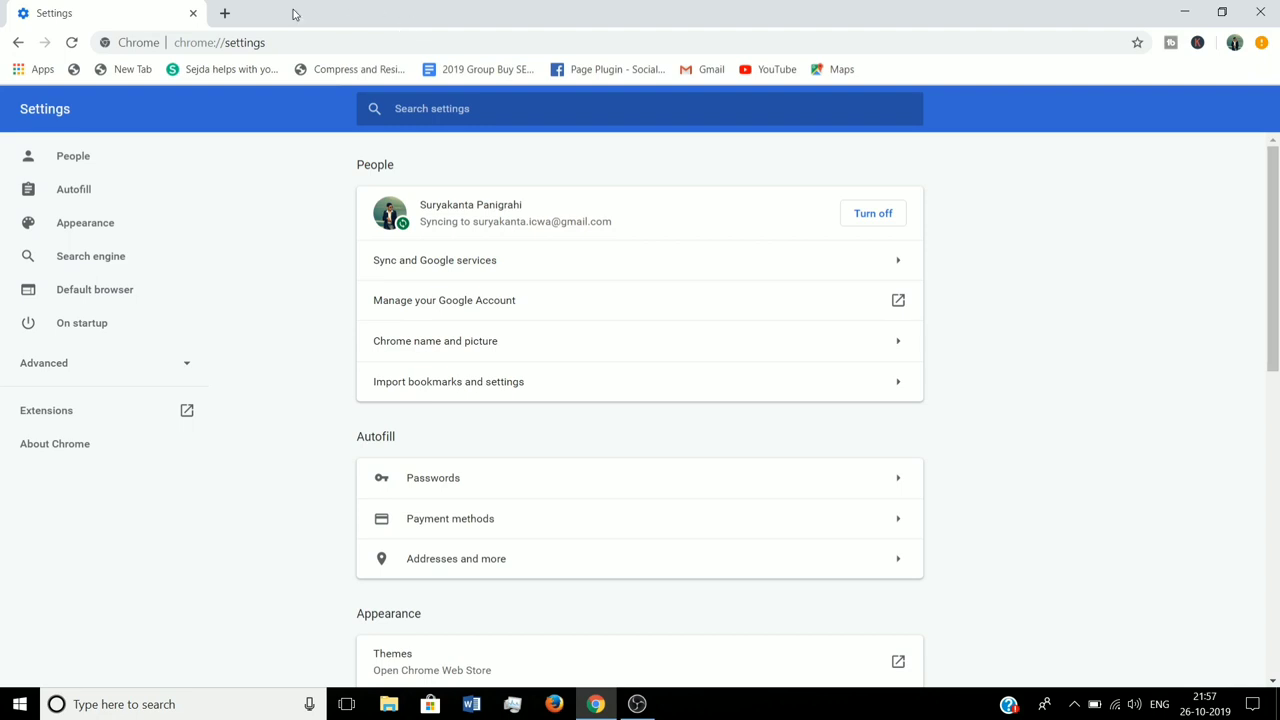
click(224, 13)
click(192, 13)
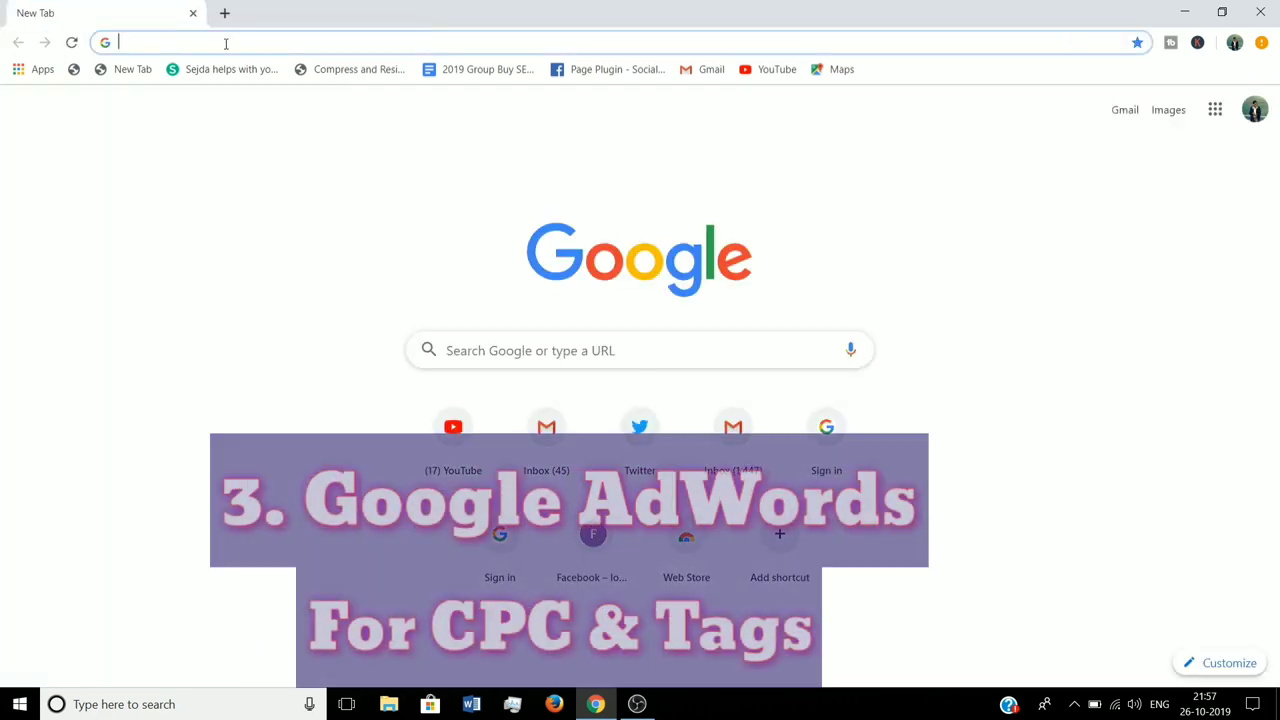
Search Google for "google adwords".
text(goo)
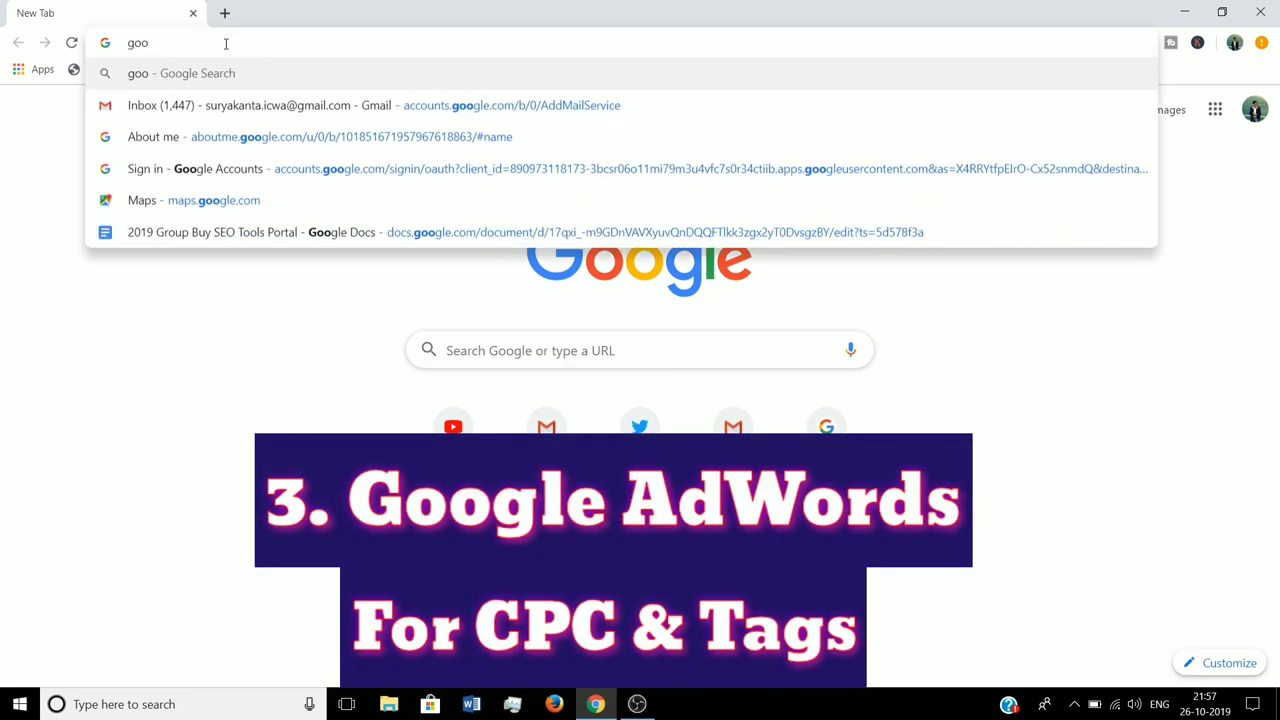
text(gle )
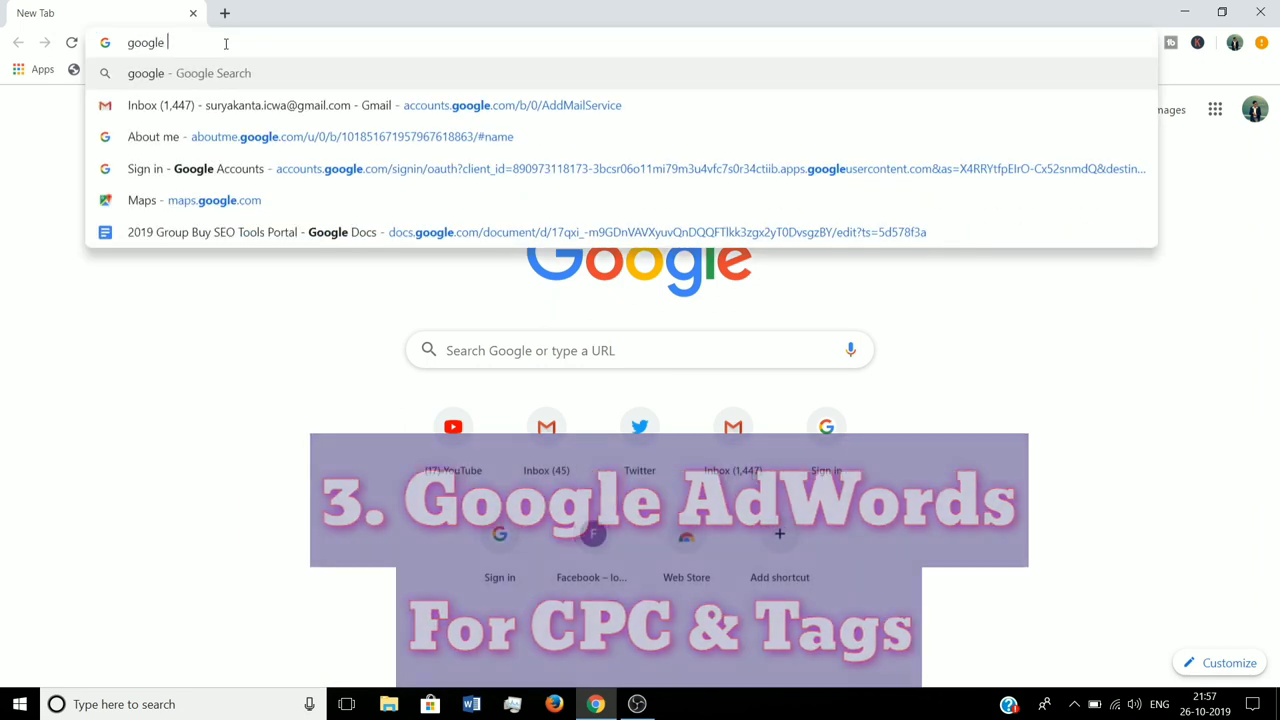
text(adwpo)
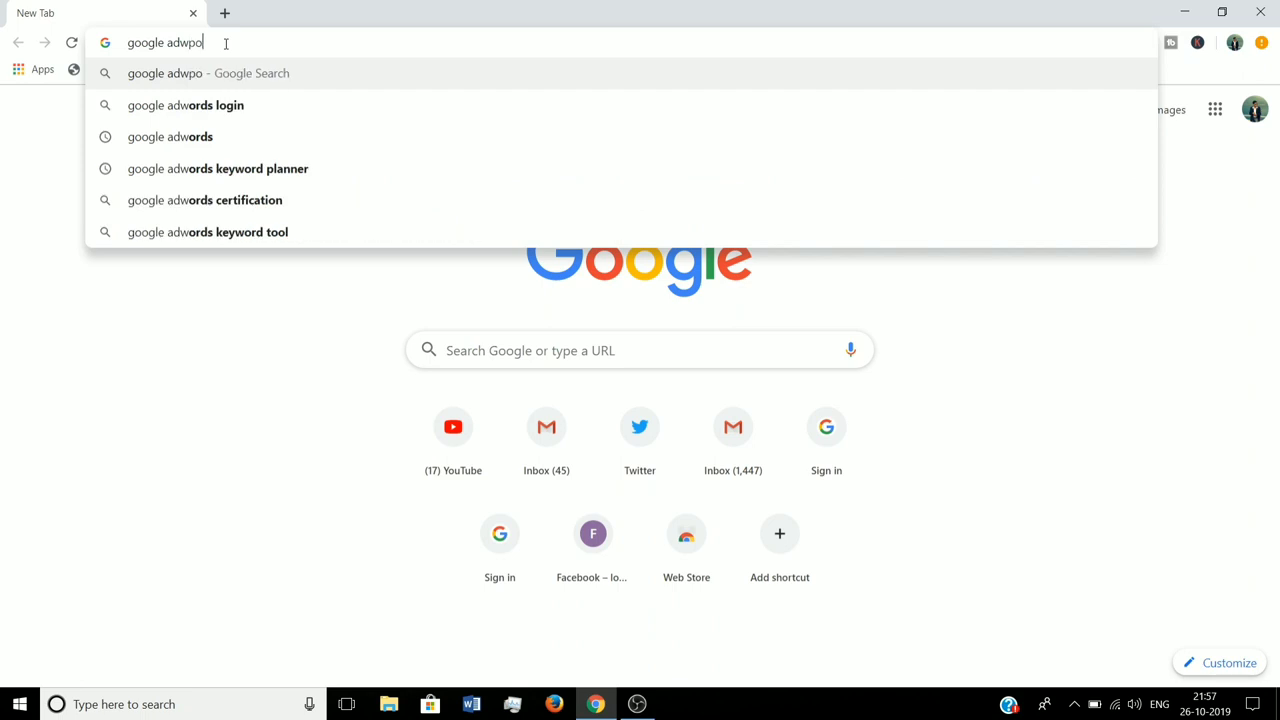
text(rd)
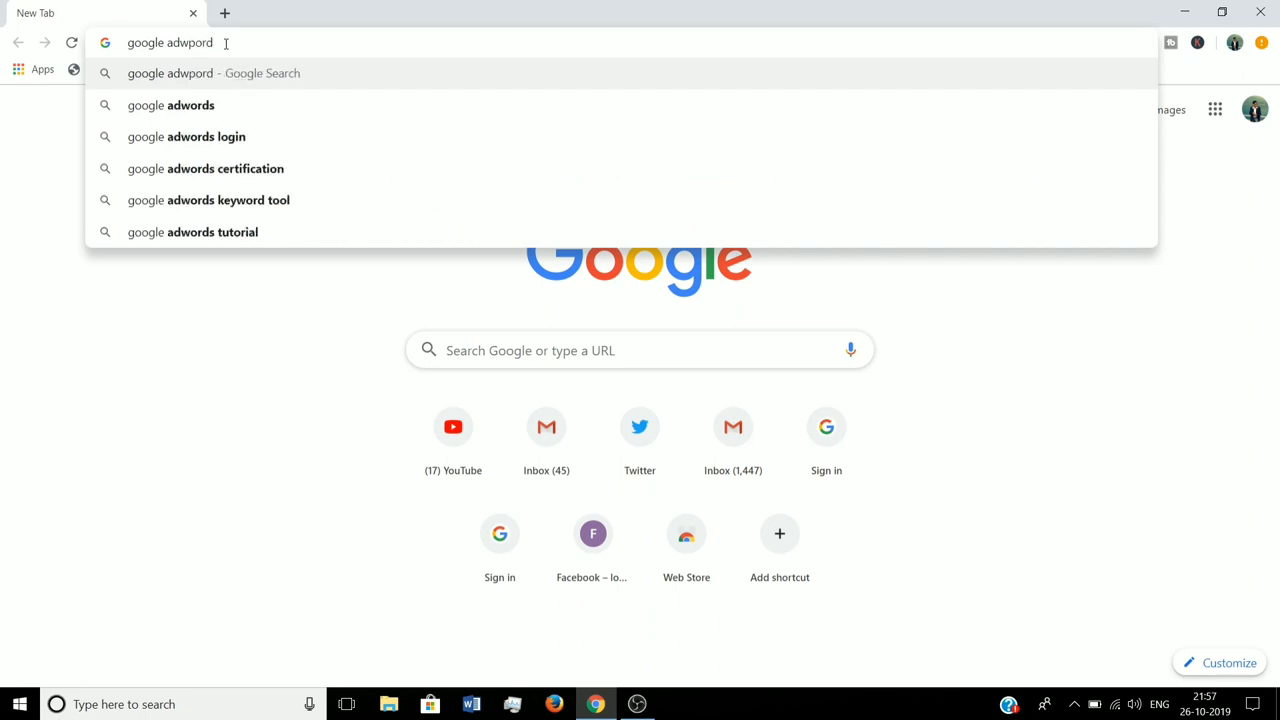
click(209, 111)
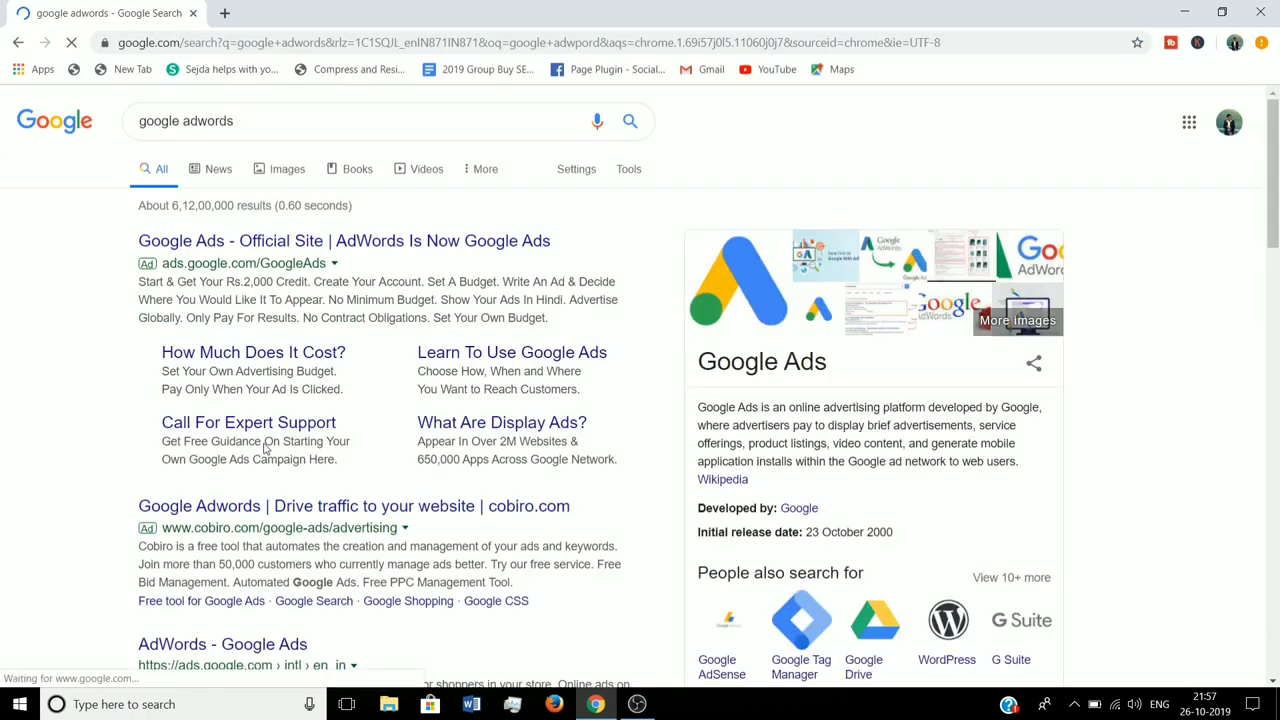
Open the non-sponsored AdWords - Google Ads result and sign in to the Google Ads account.
scroll(241, 494, down, 3)
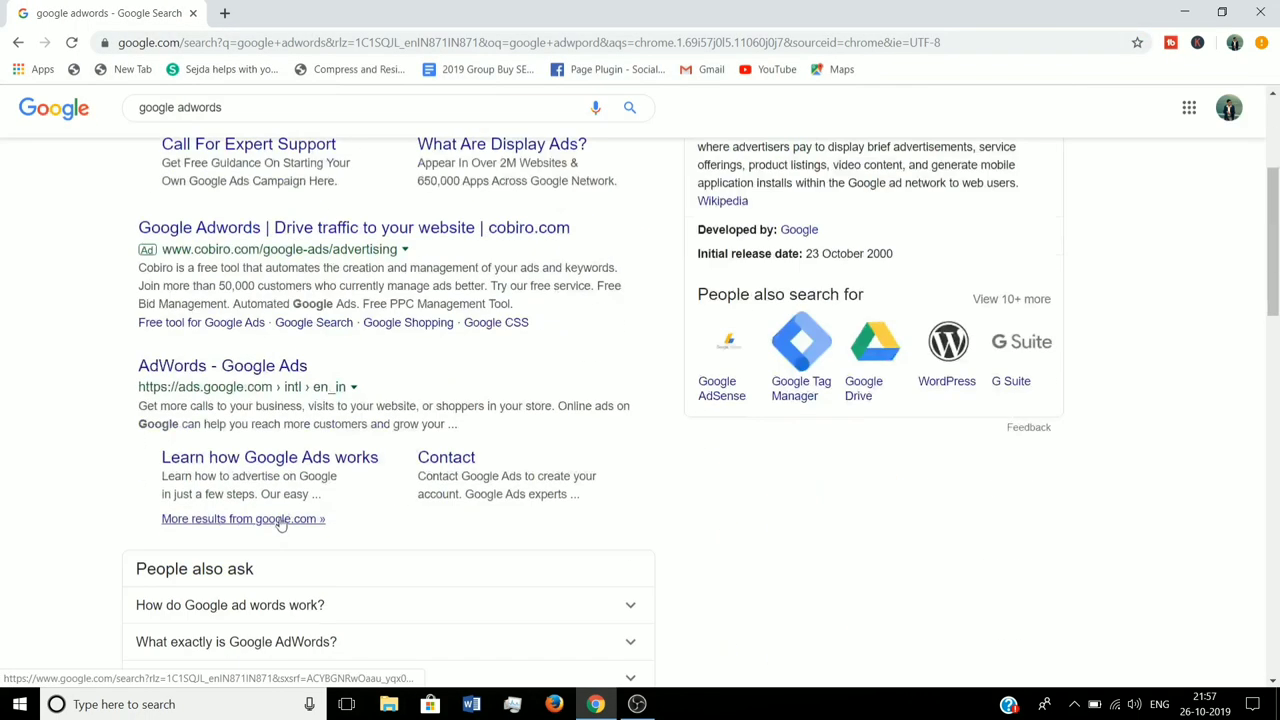
click(232, 381)
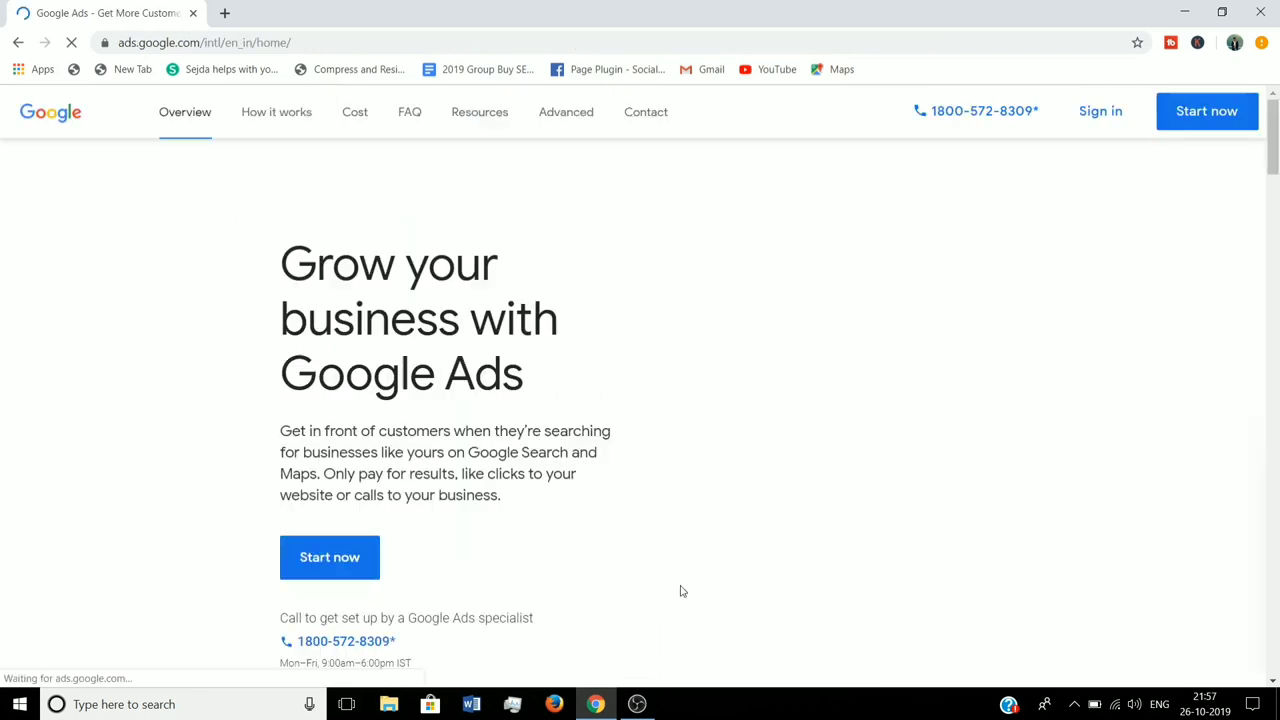
click(1097, 121)
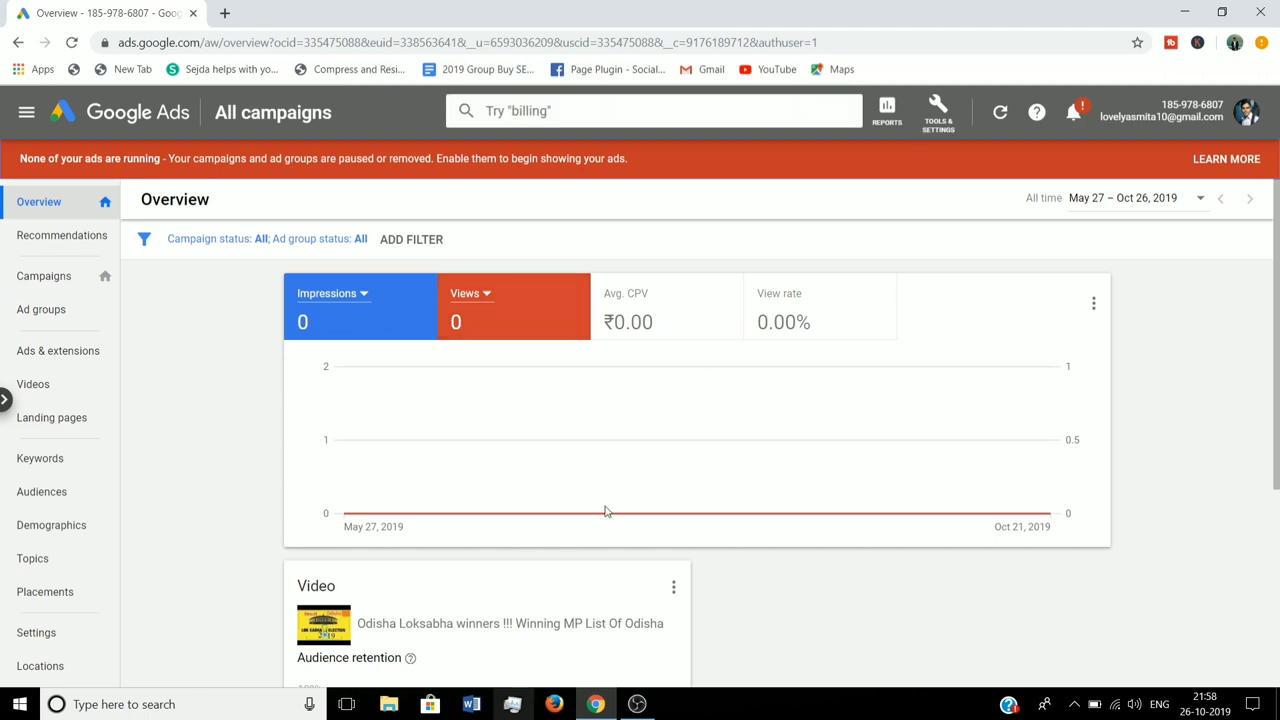
Look over the account's Overview page and its list of enabled and paused campaigns.
scroll(679, 425, down, 3)
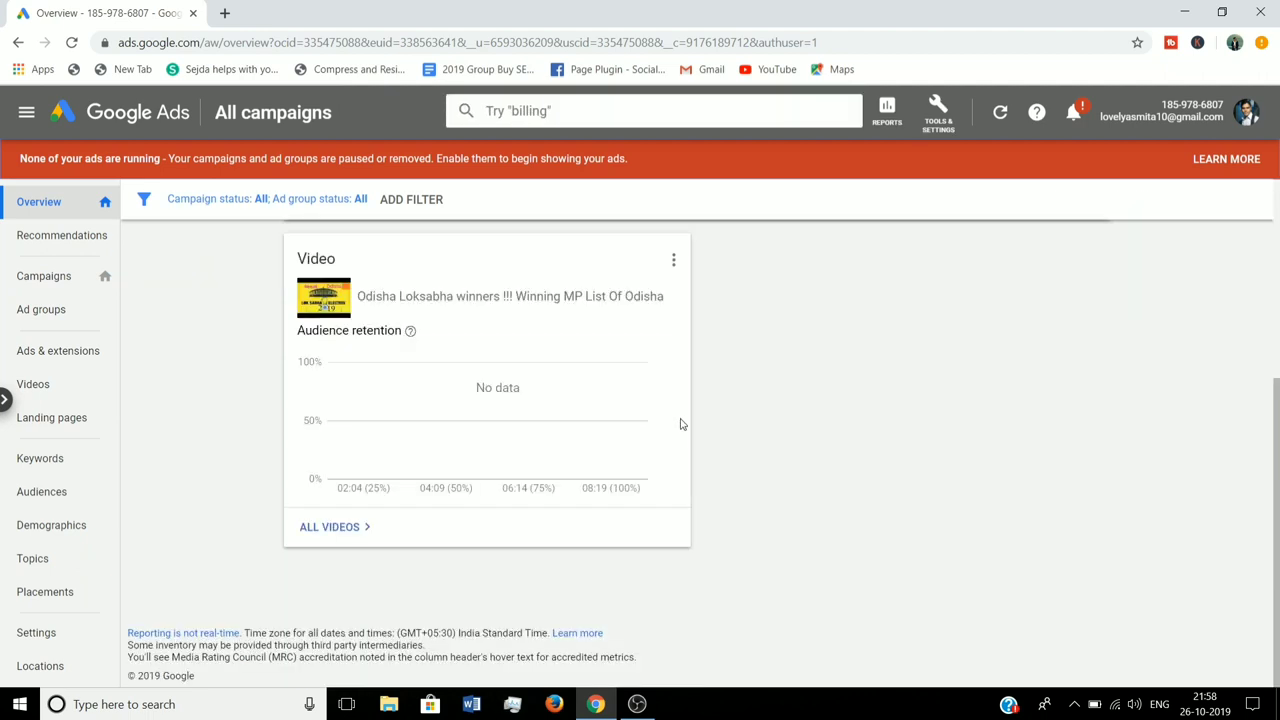
scroll(679, 425, up, 3)
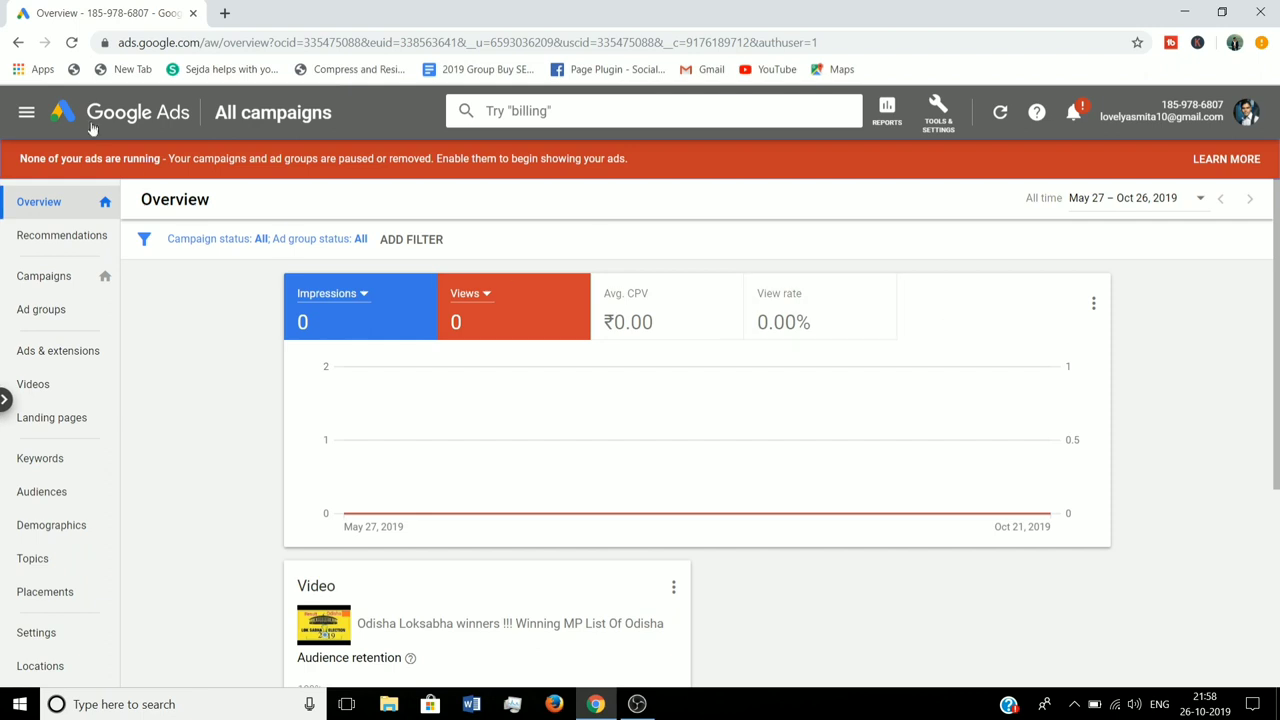
click(26, 116)
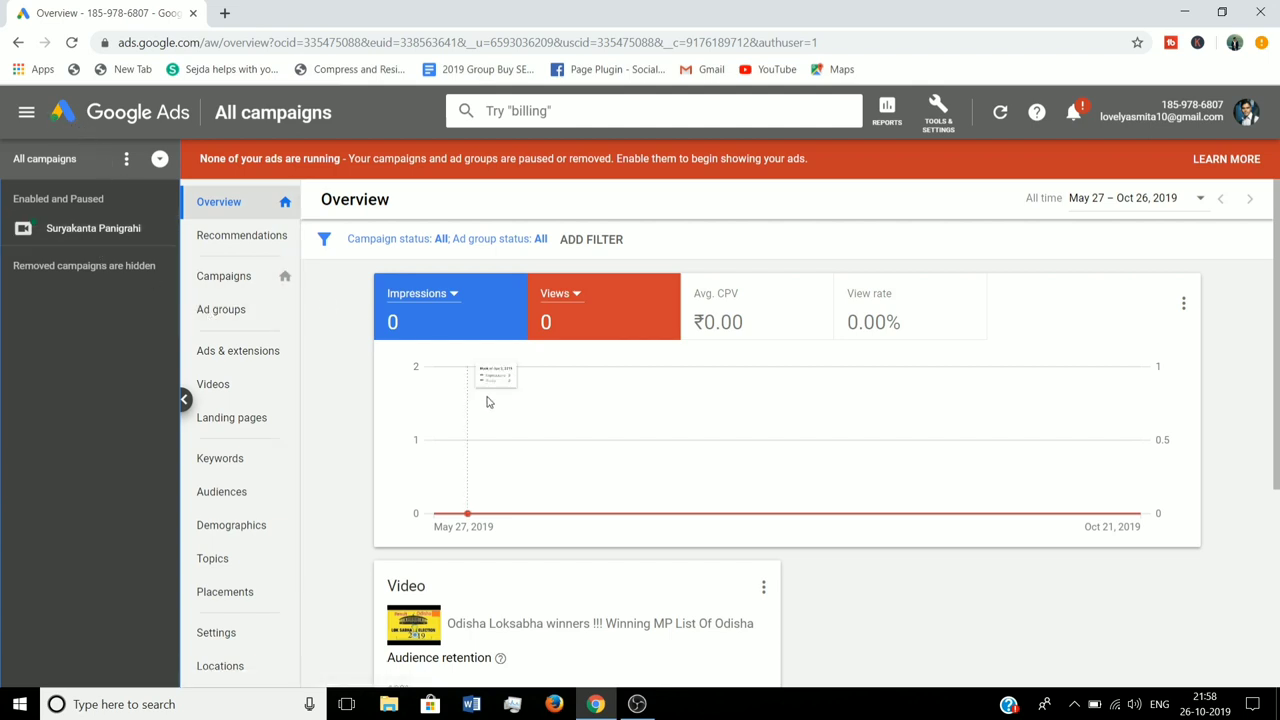
click(22, 113)
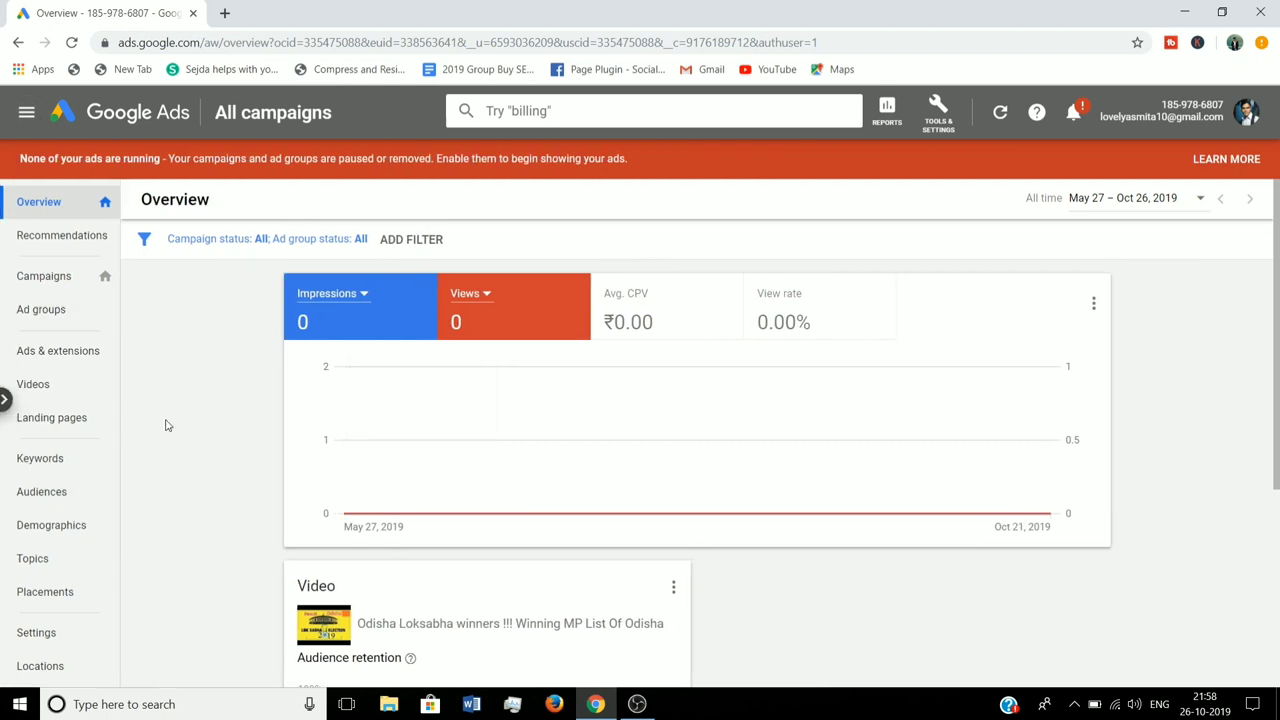
Open the Keyword Planner from the Google Ads planning tools.
click(935, 120)
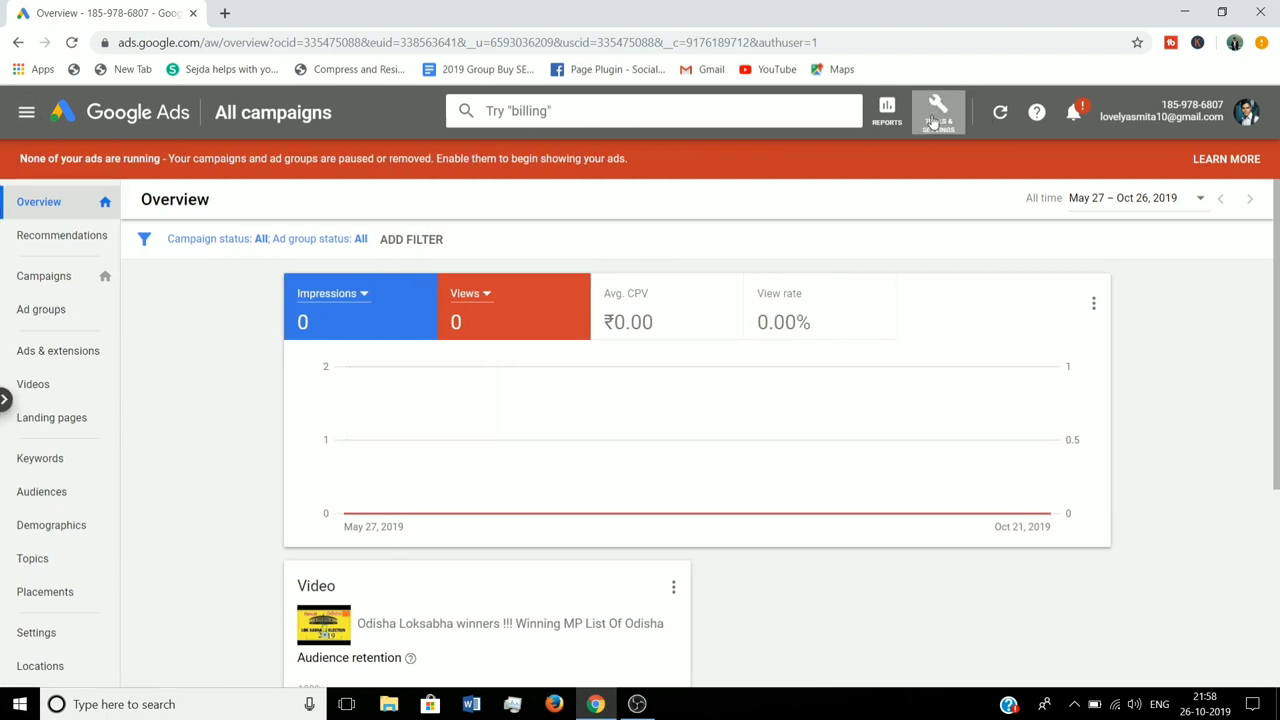
click(933, 121)
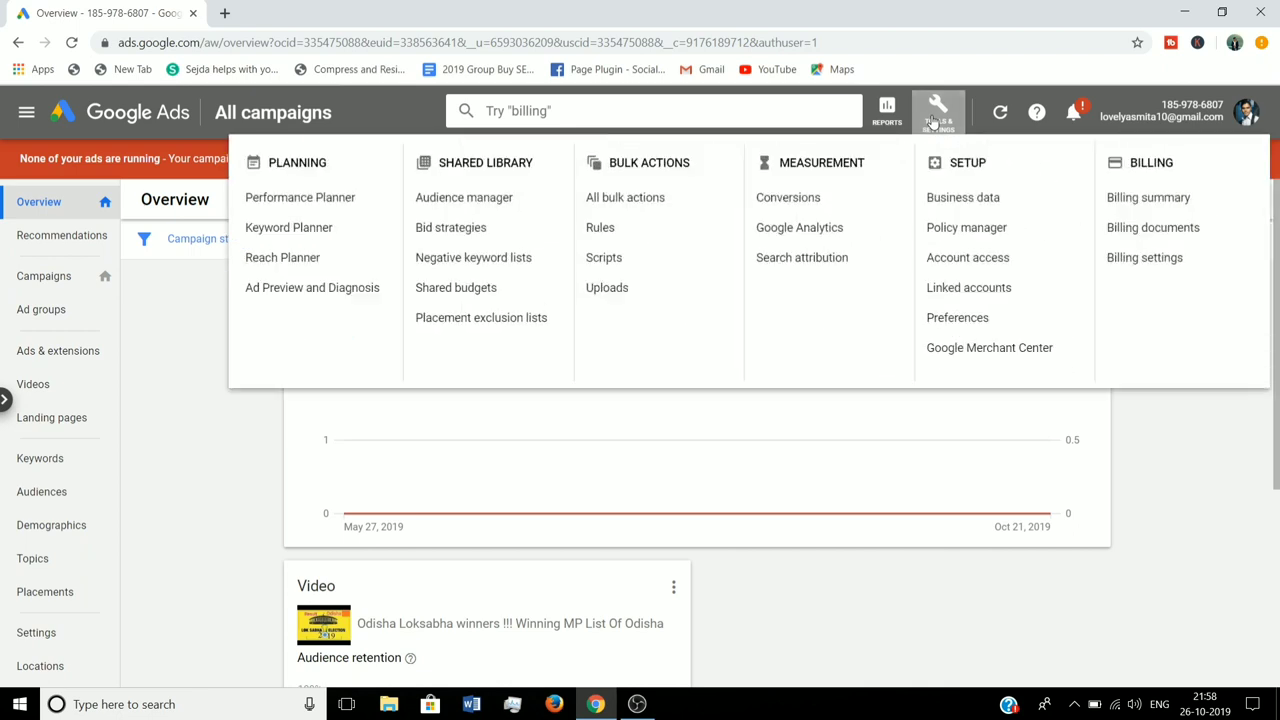
click(933, 121)
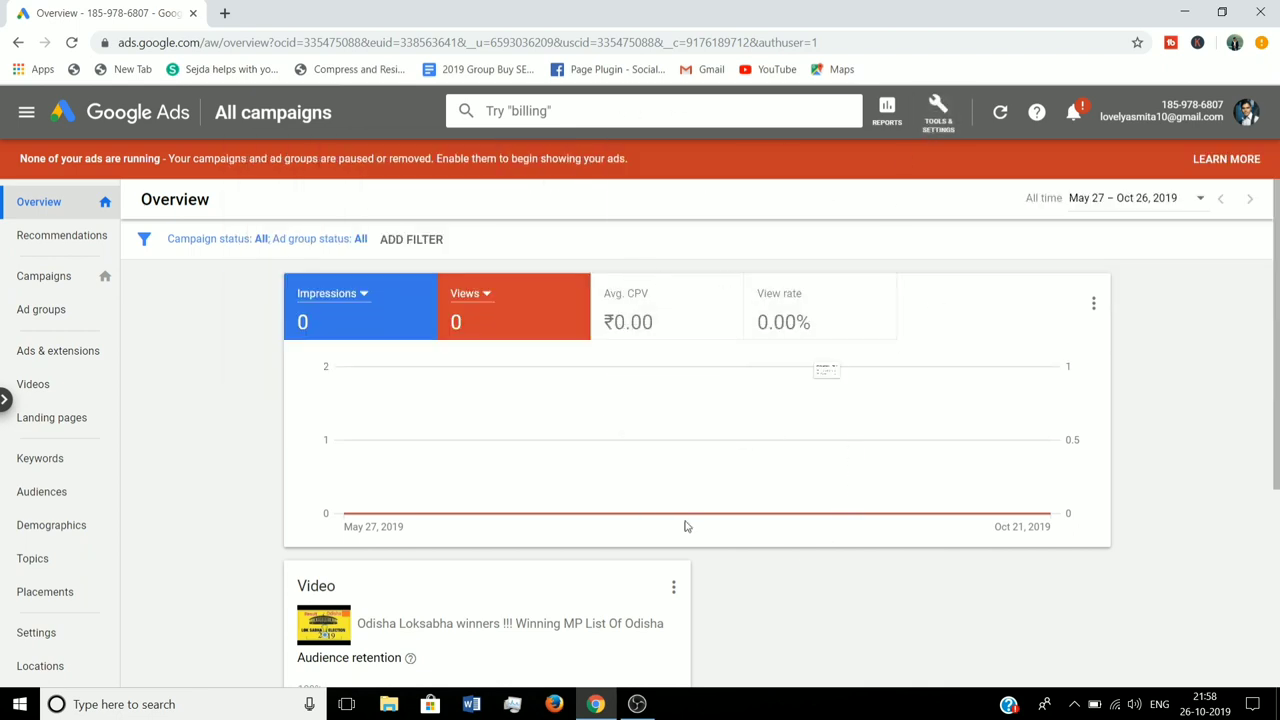
click(933, 121)
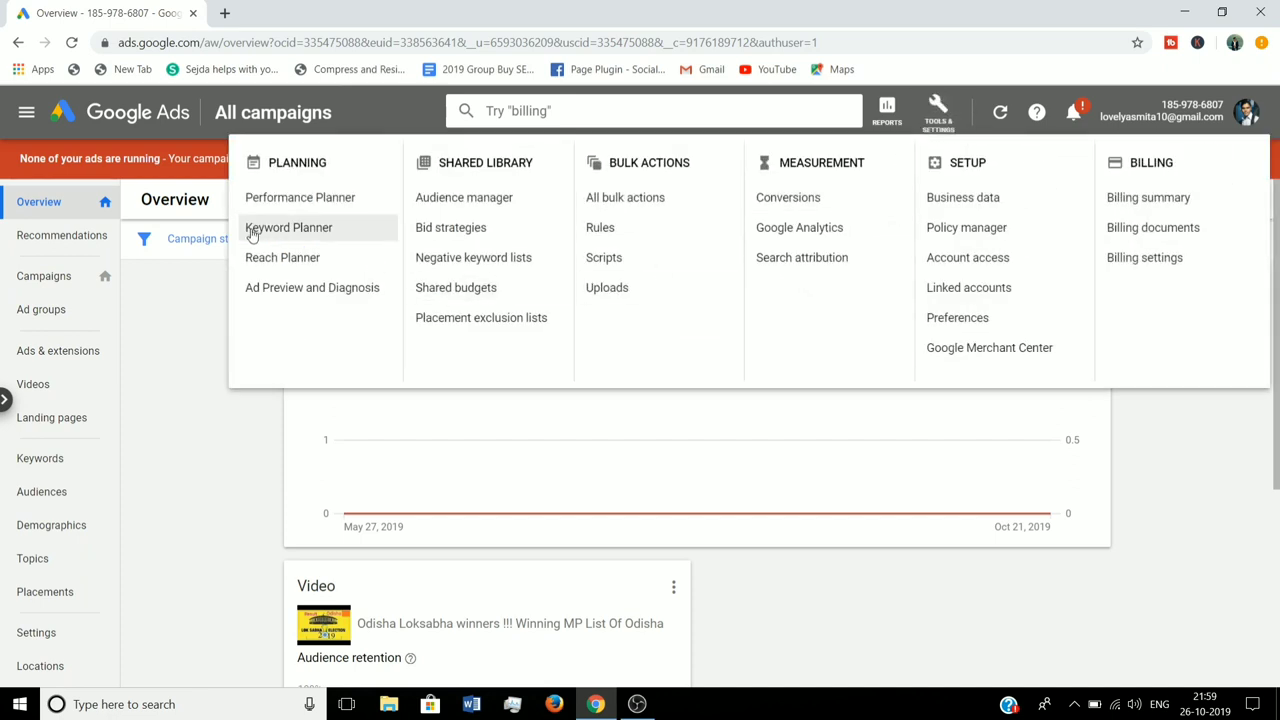
click(323, 241)
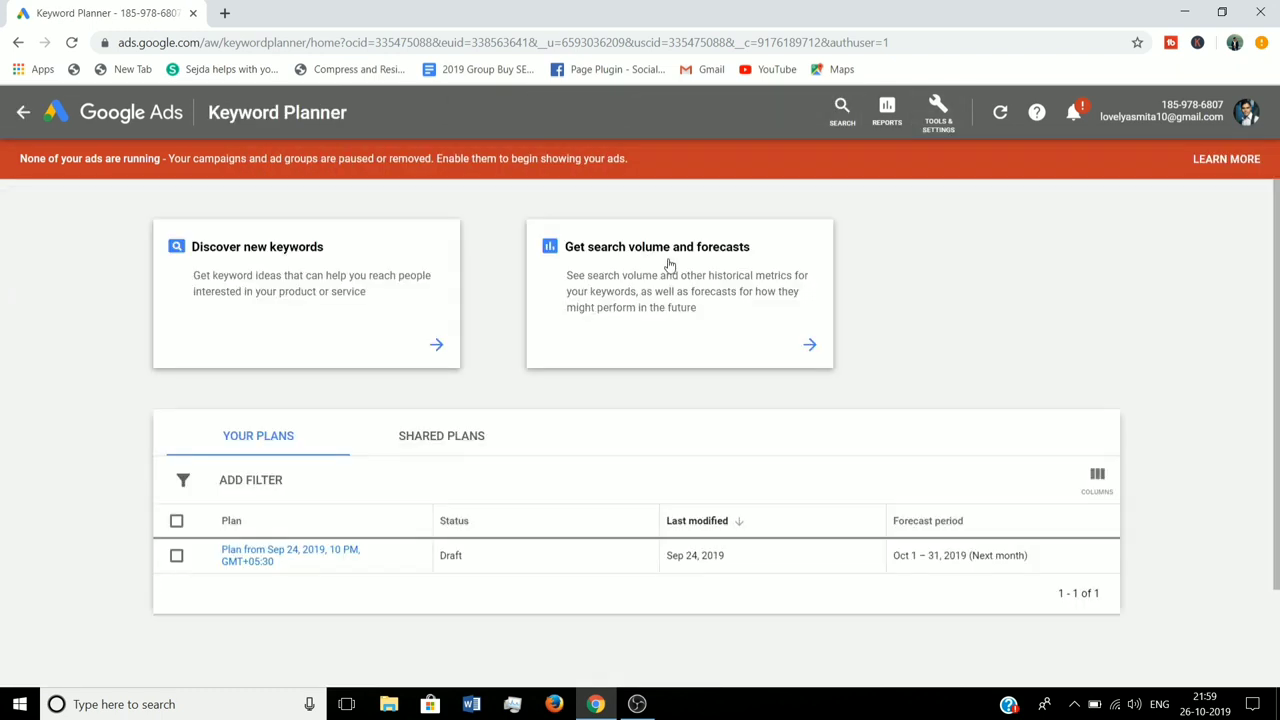
Get search volume and forecasts for the keyword "how to rank on youtube".
click(810, 344)
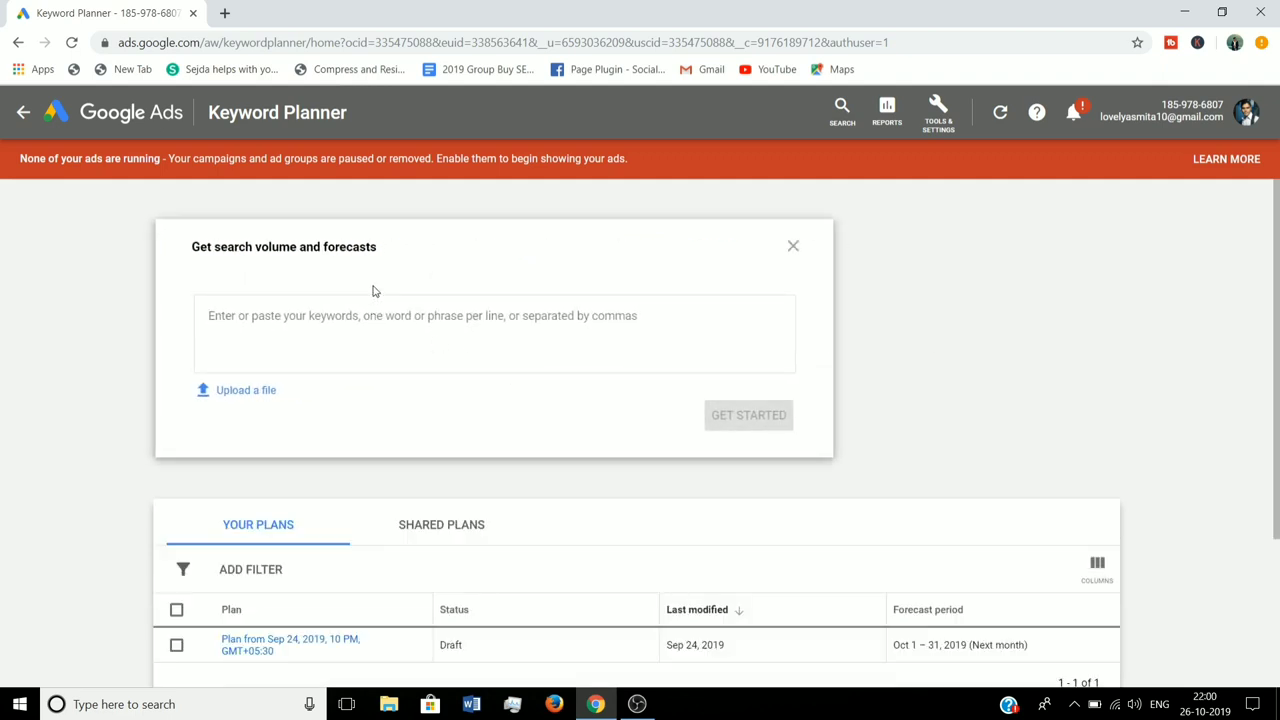
text(how to rank on youtube)
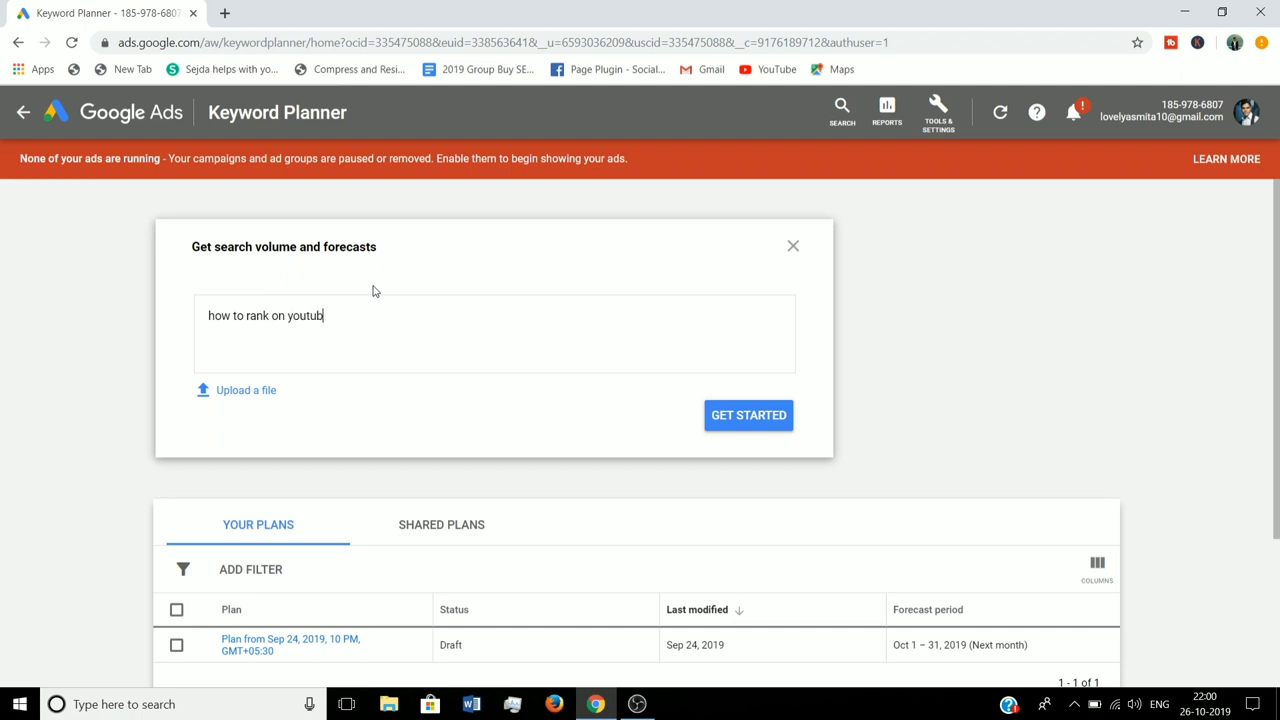
click(751, 420)
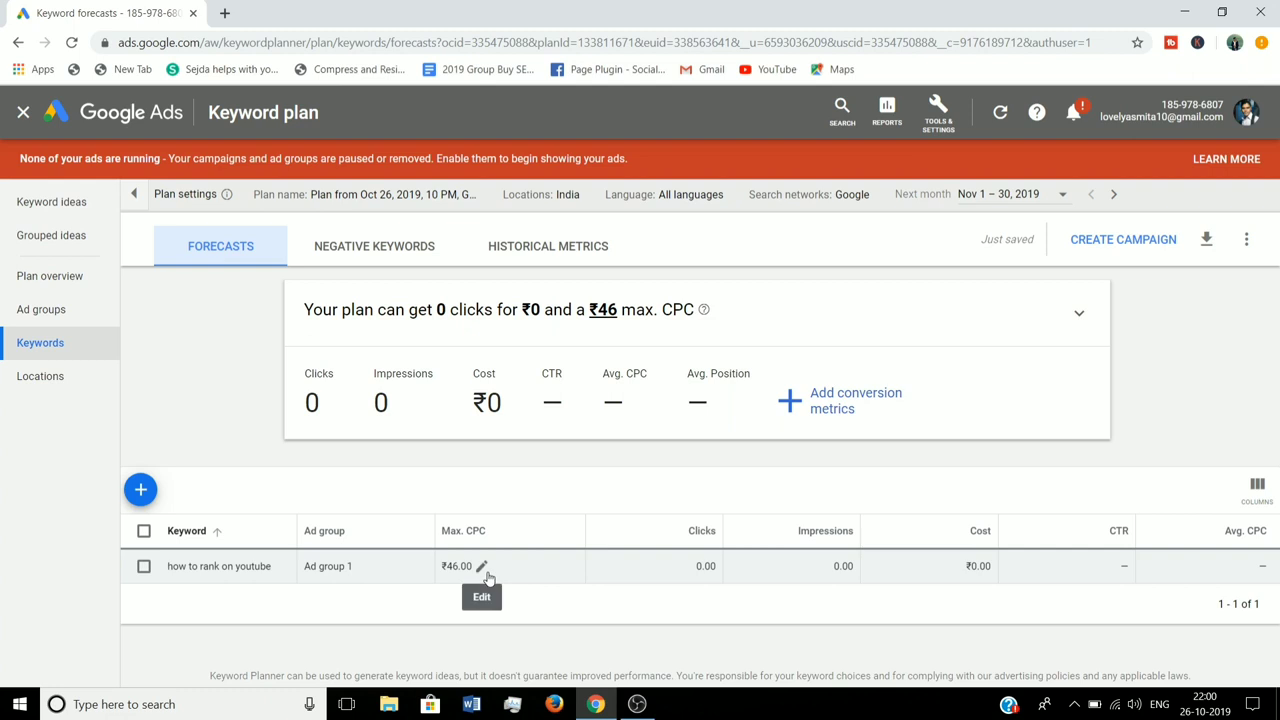
Examine the keyword's forecast row, the plan's negative keywords and the historical metrics.
click(145, 567)
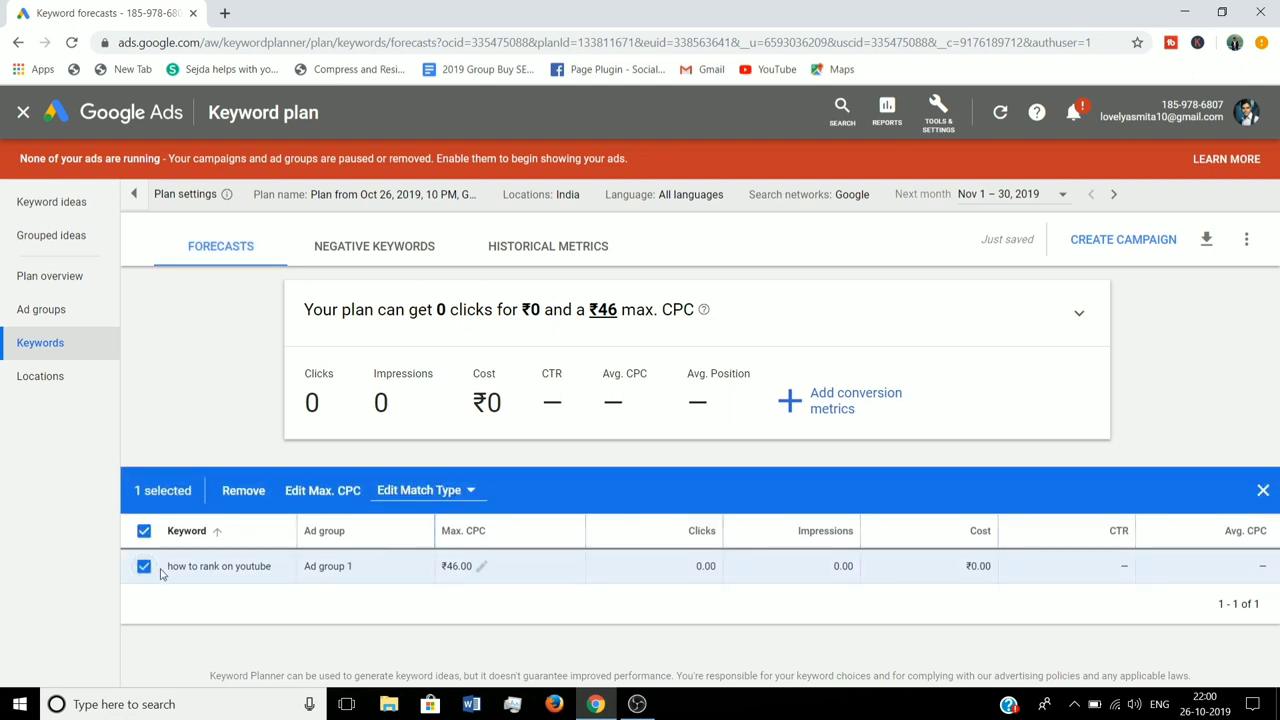
click(613, 556)
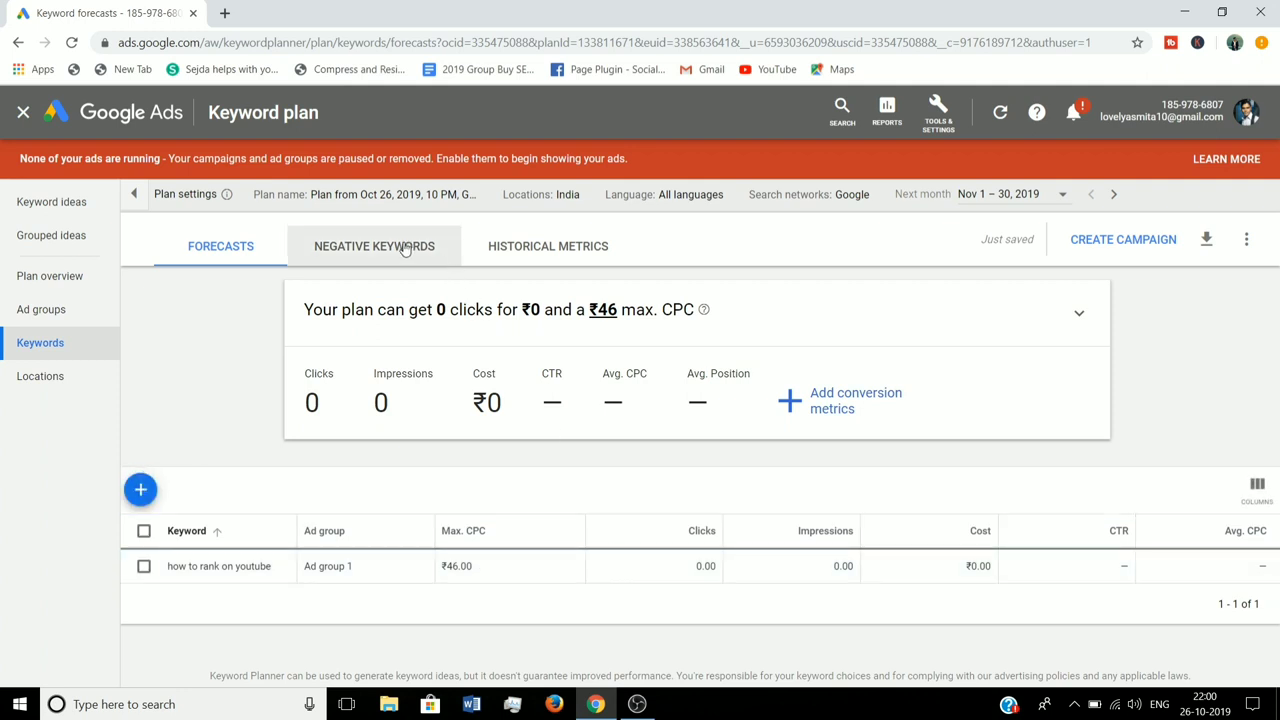
click(374, 246)
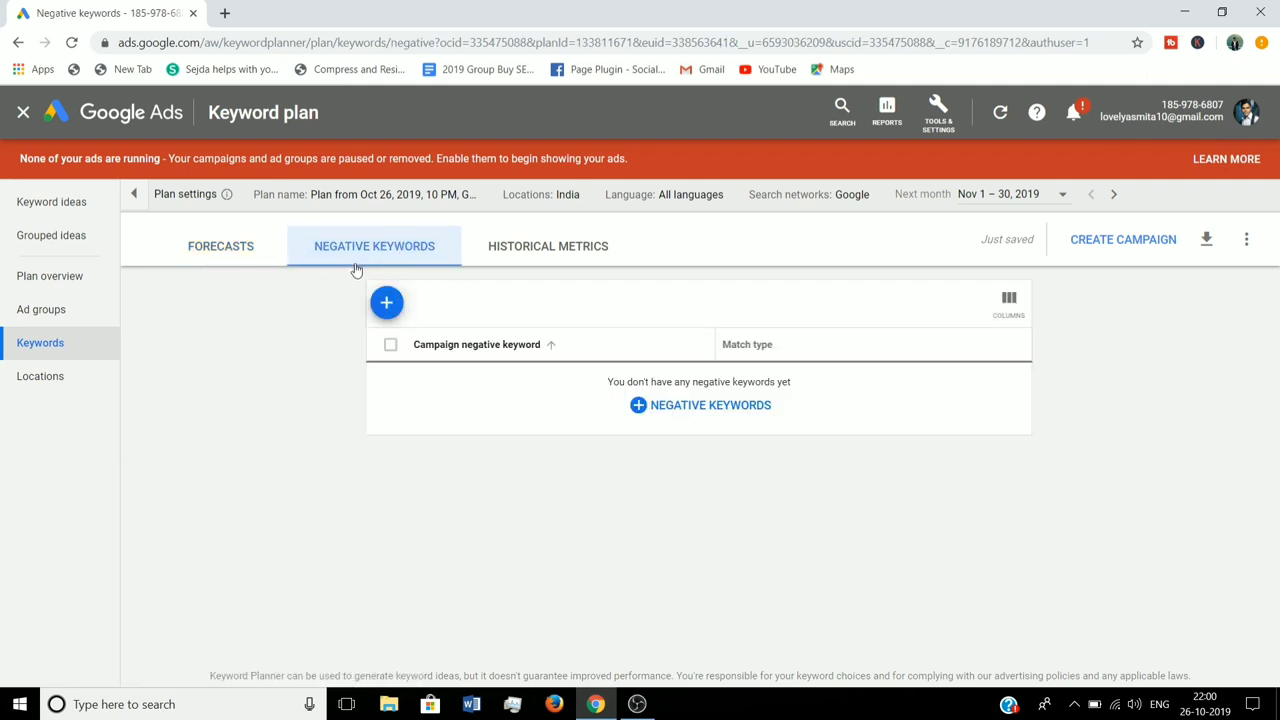
click(594, 259)
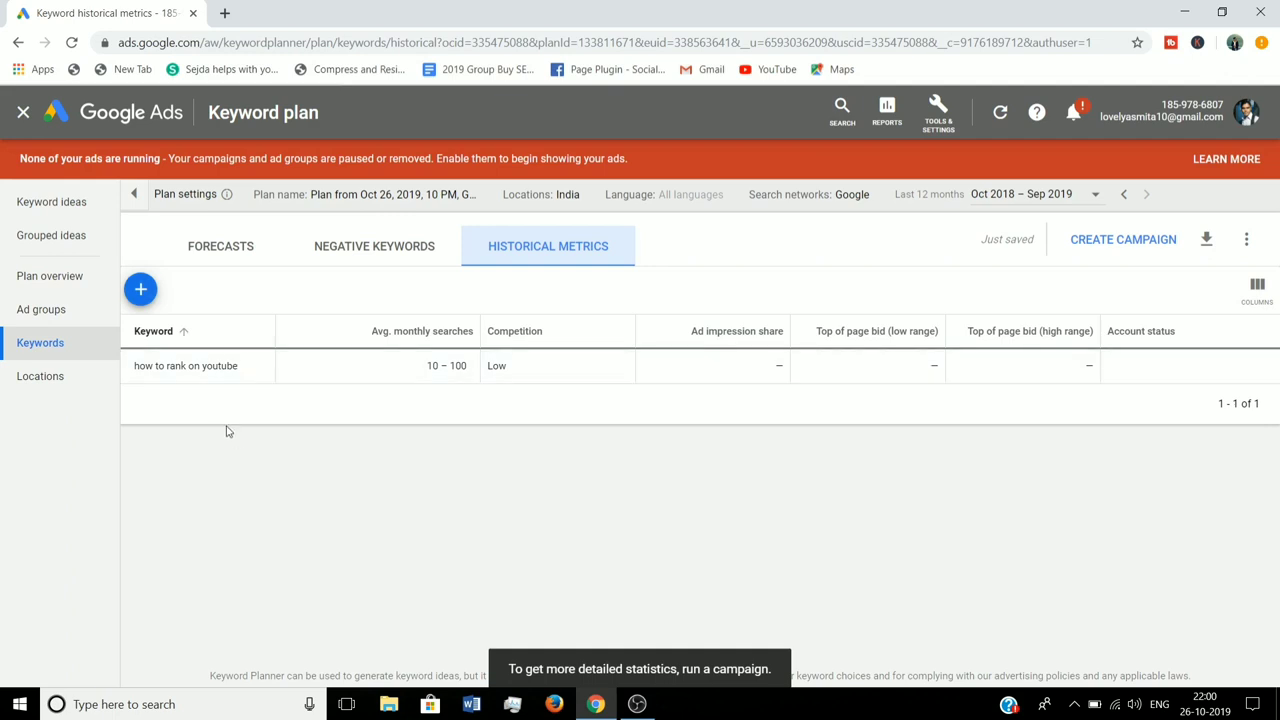
View the plan's location forecasts and check the available forecast date ranges without changing the period.
click(56, 377)
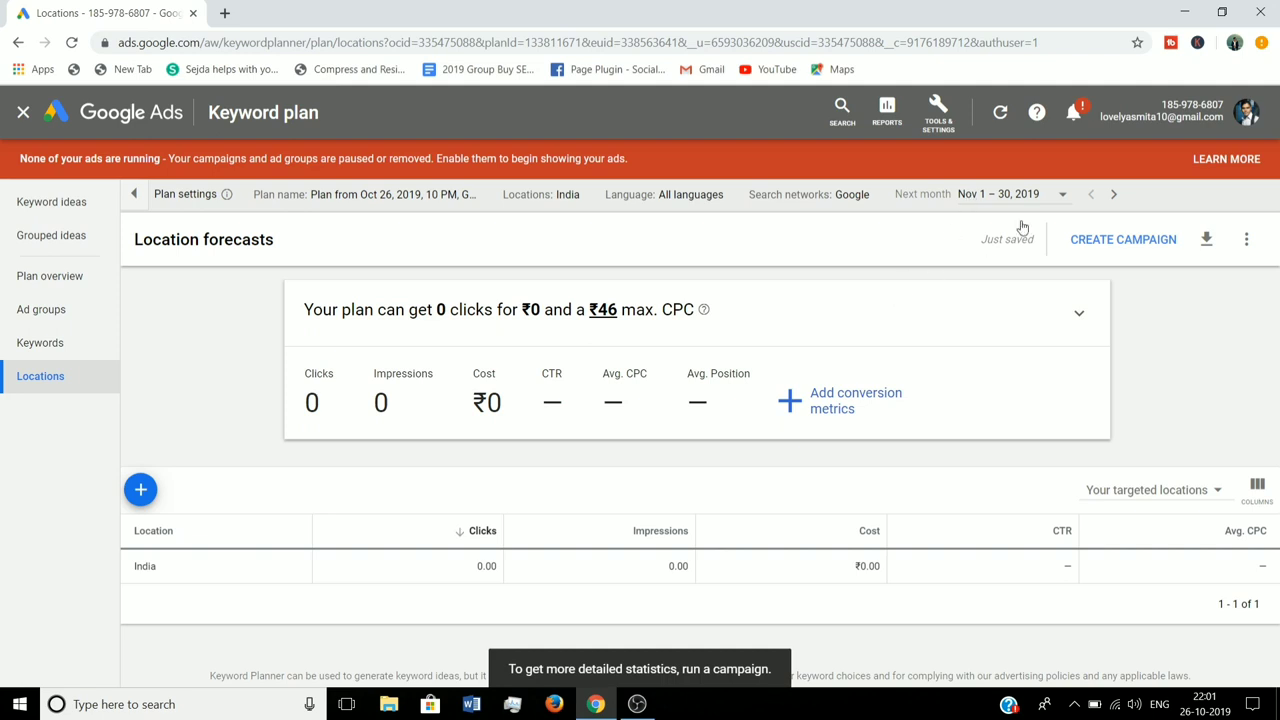
click(1097, 189)
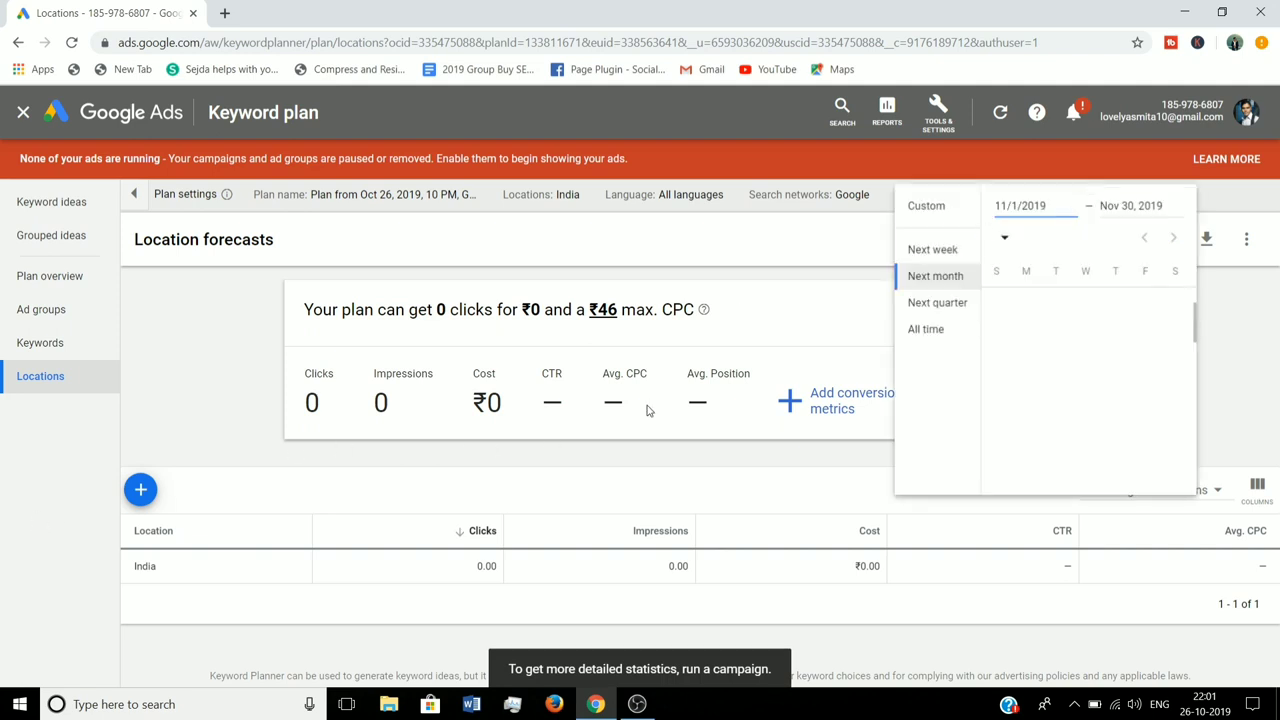
click(40, 436)
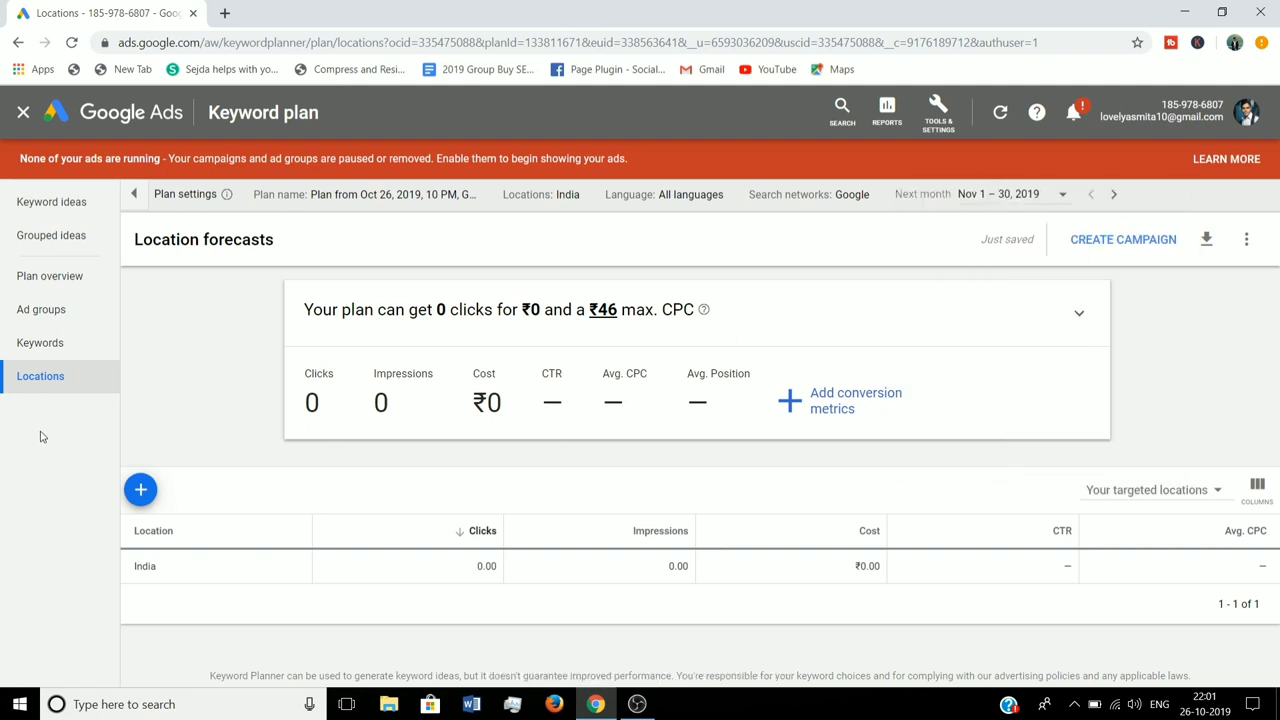
Revisit the keyword forecasts and review the plan overview, including its keywords, yearly forecast, devices and locations sections.
click(64, 343)
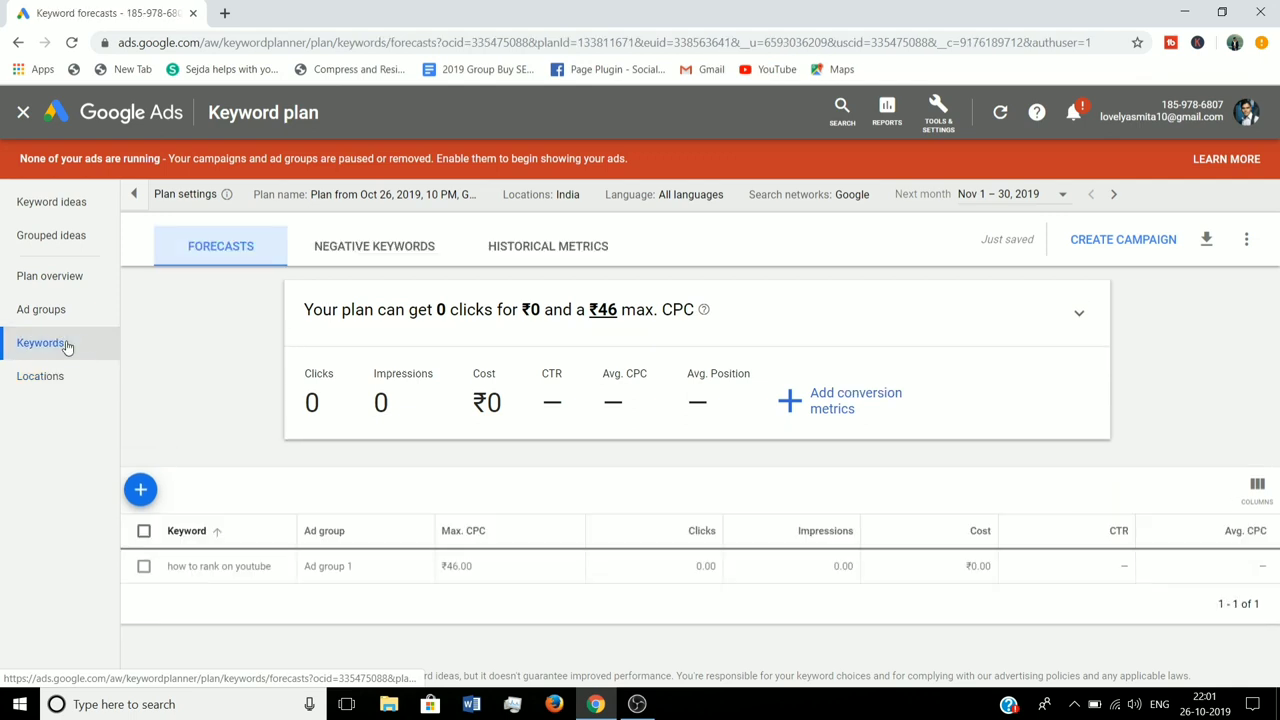
click(85, 287)
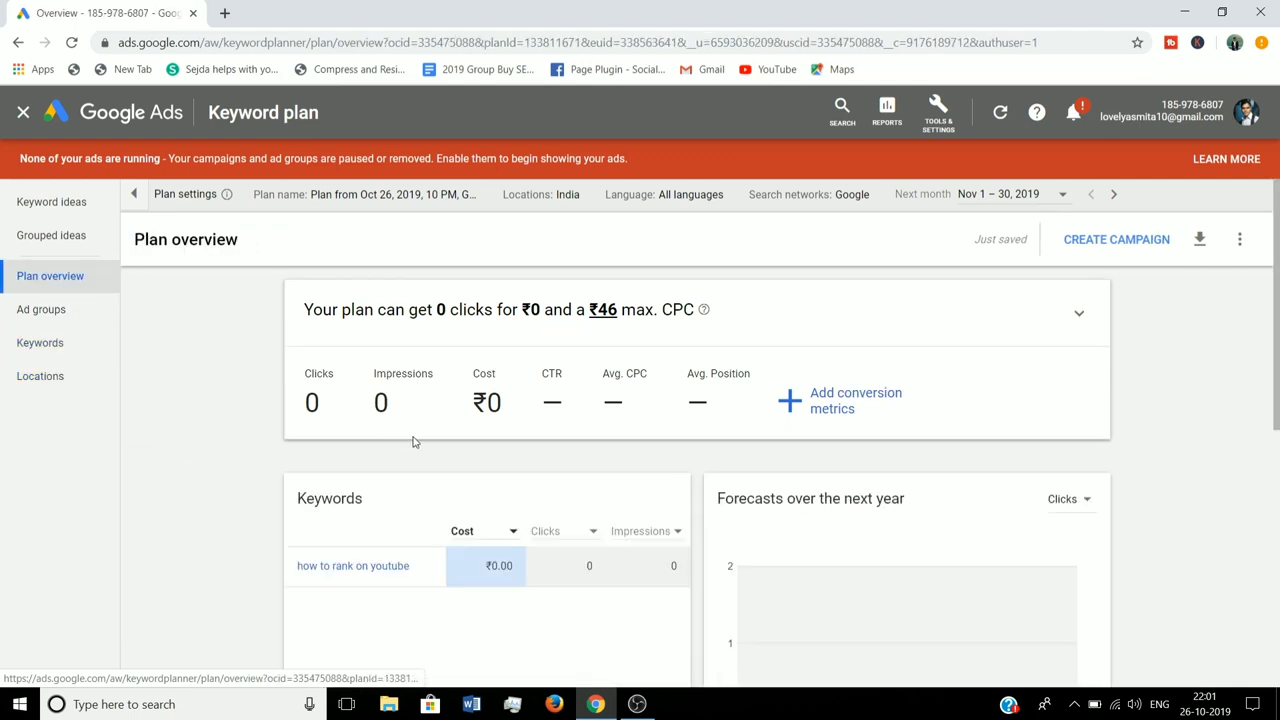
scroll(415, 441, down, 5)
scroll(418, 438, up, 5)
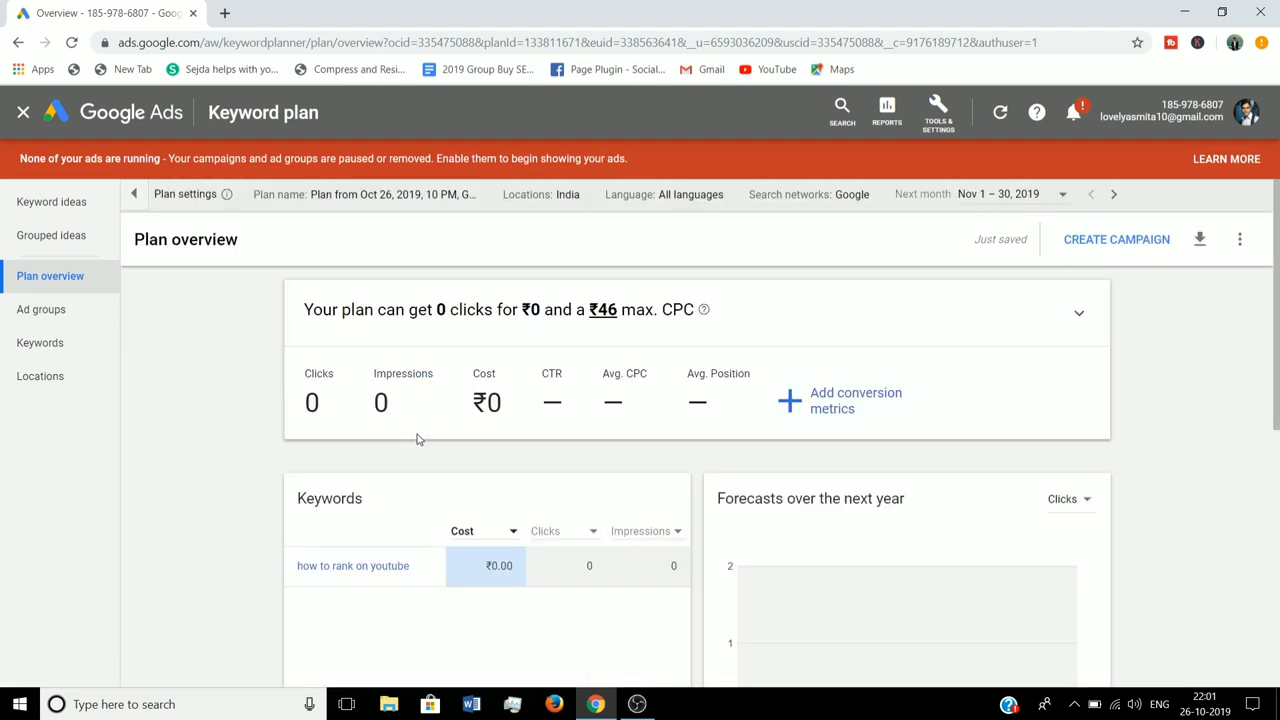
scroll(418, 439, down, 2)
scroll(591, 409, down, 3)
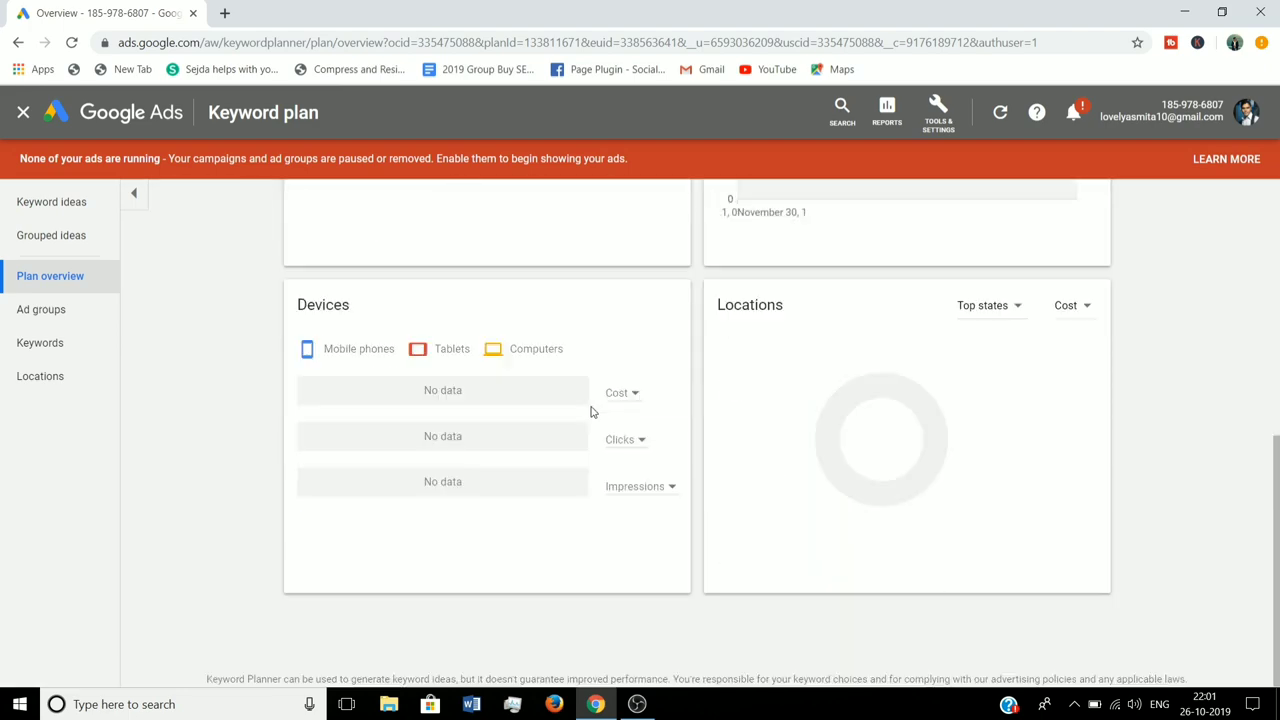
scroll(591, 409, up, 5)
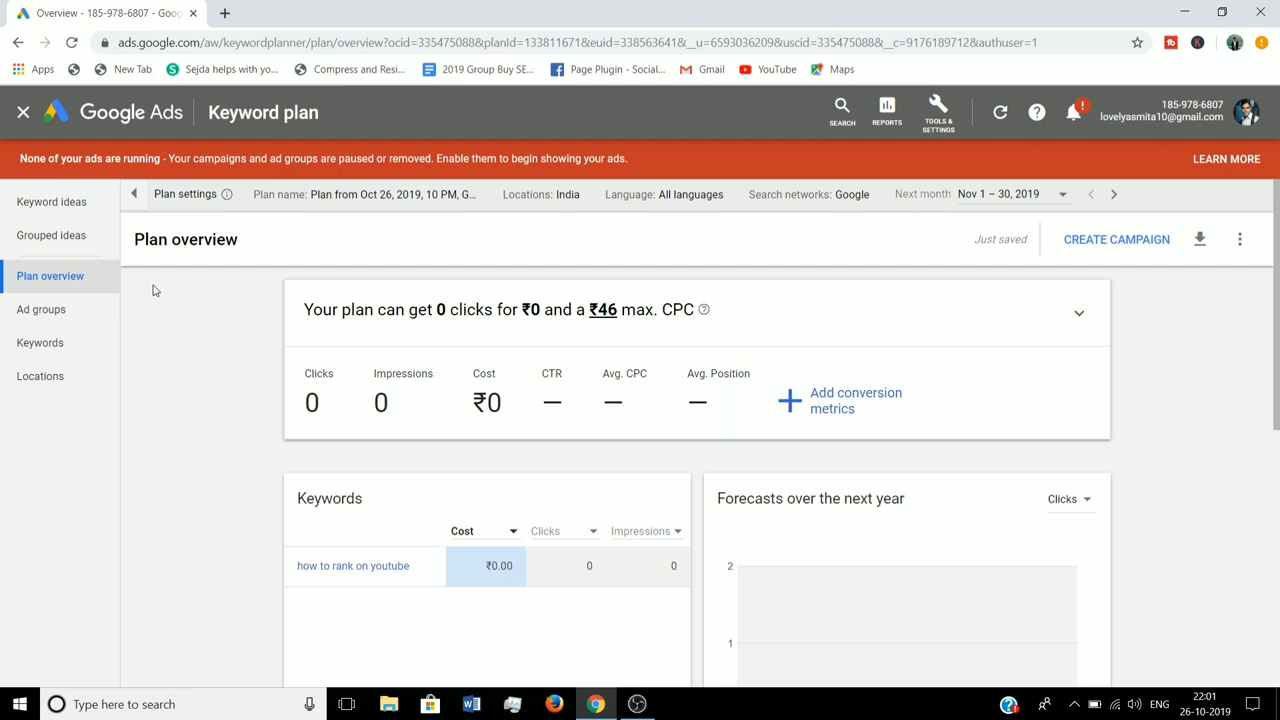
Leave the keyword plan for the Keyword Planner start page and close the browser.
click(22, 115)
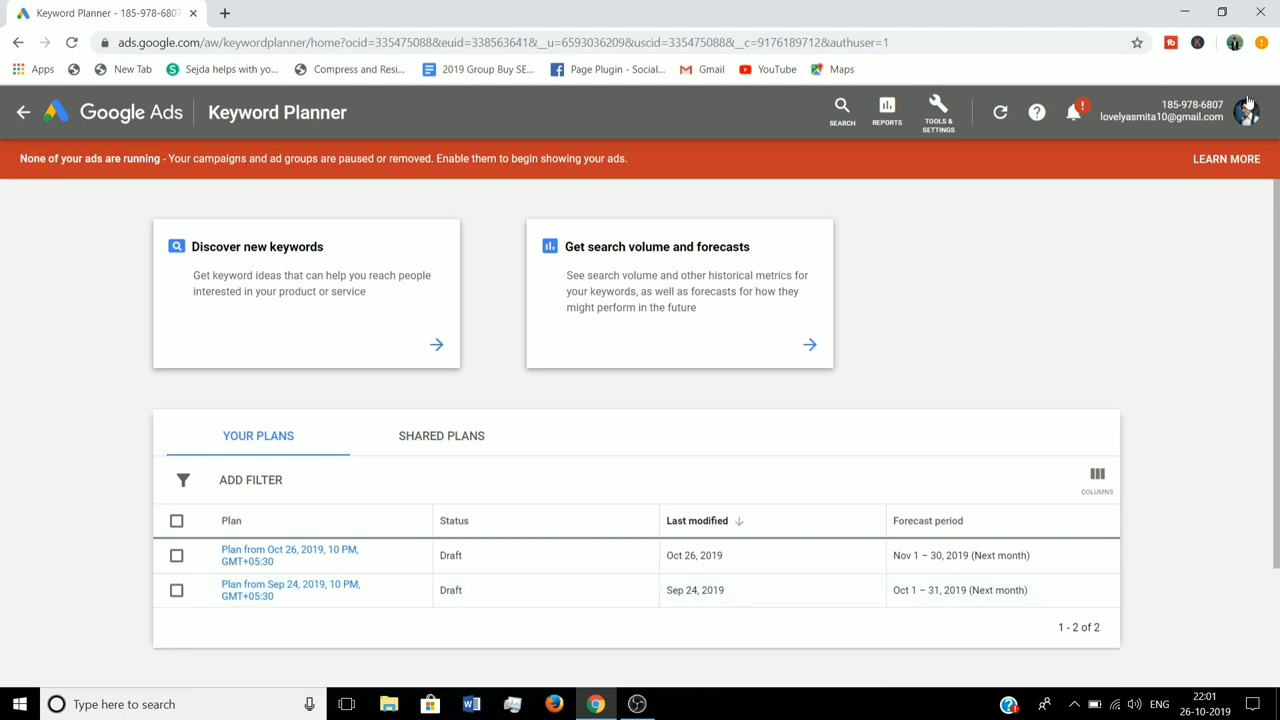
click(1262, 13)
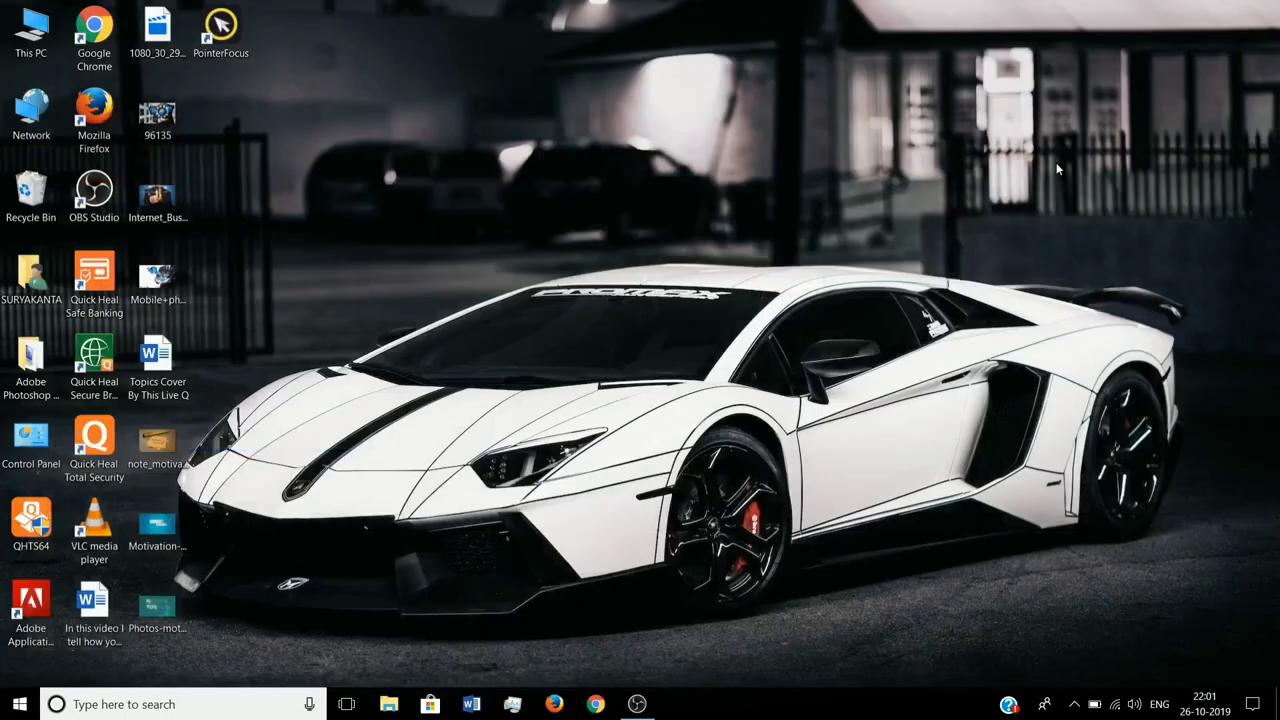